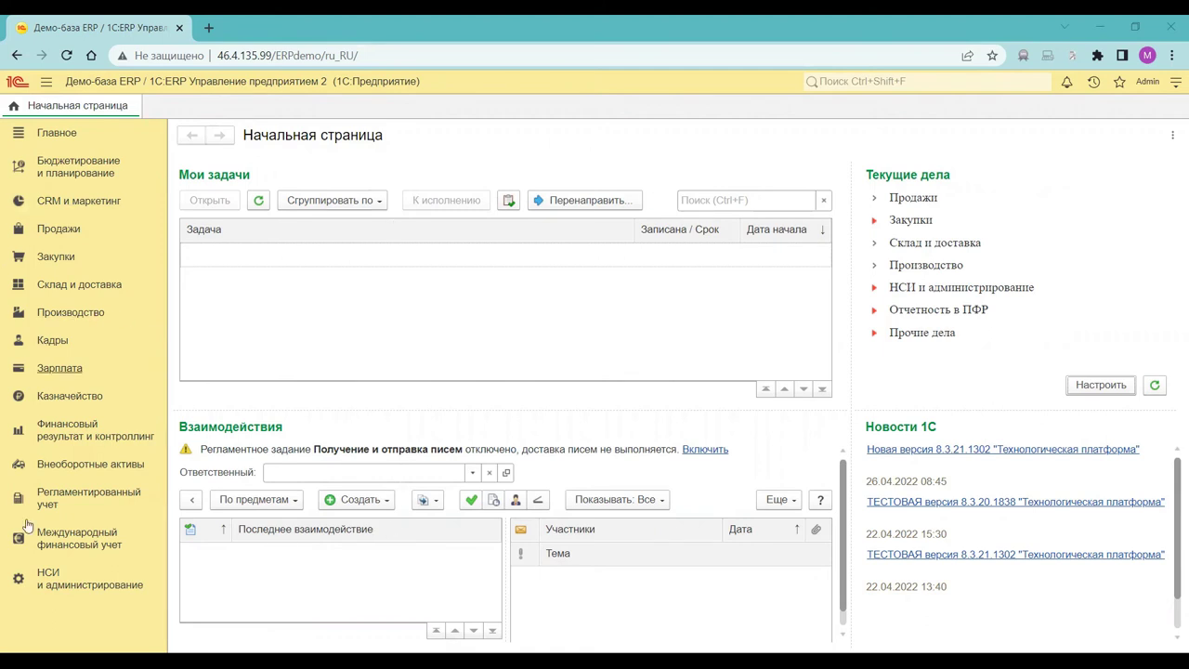
Step: Open the Партнеры directory from the НСИ и администрирование section, waiting out the unresponsive page
left_click(41, 577)
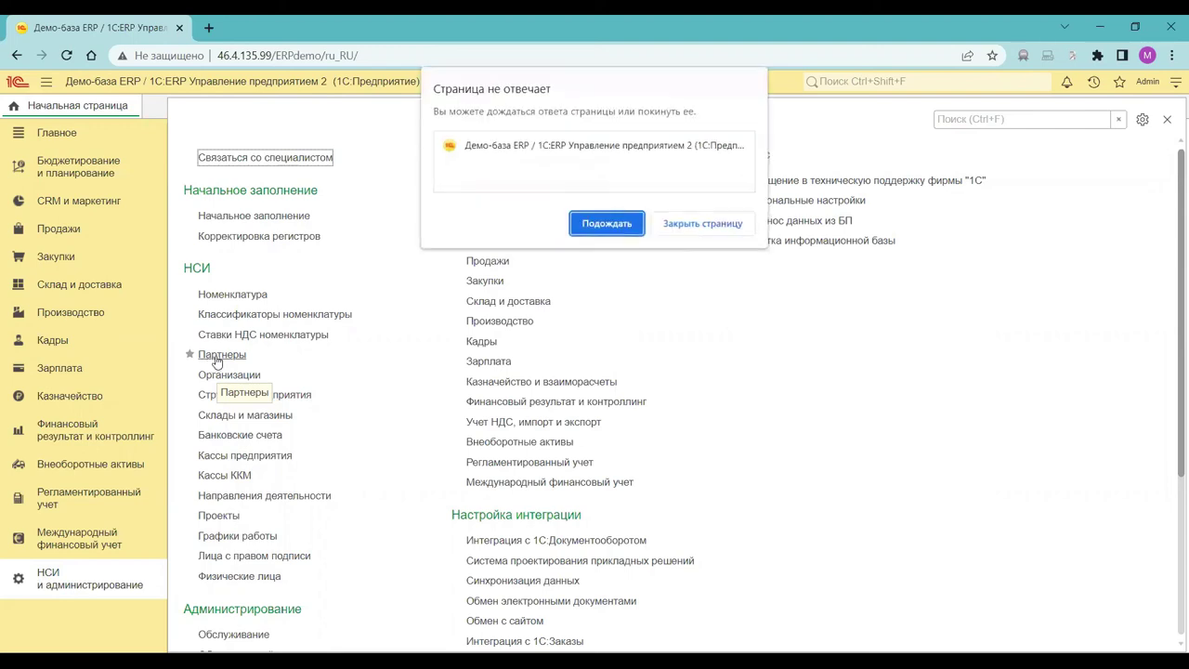
left_click(623, 226)
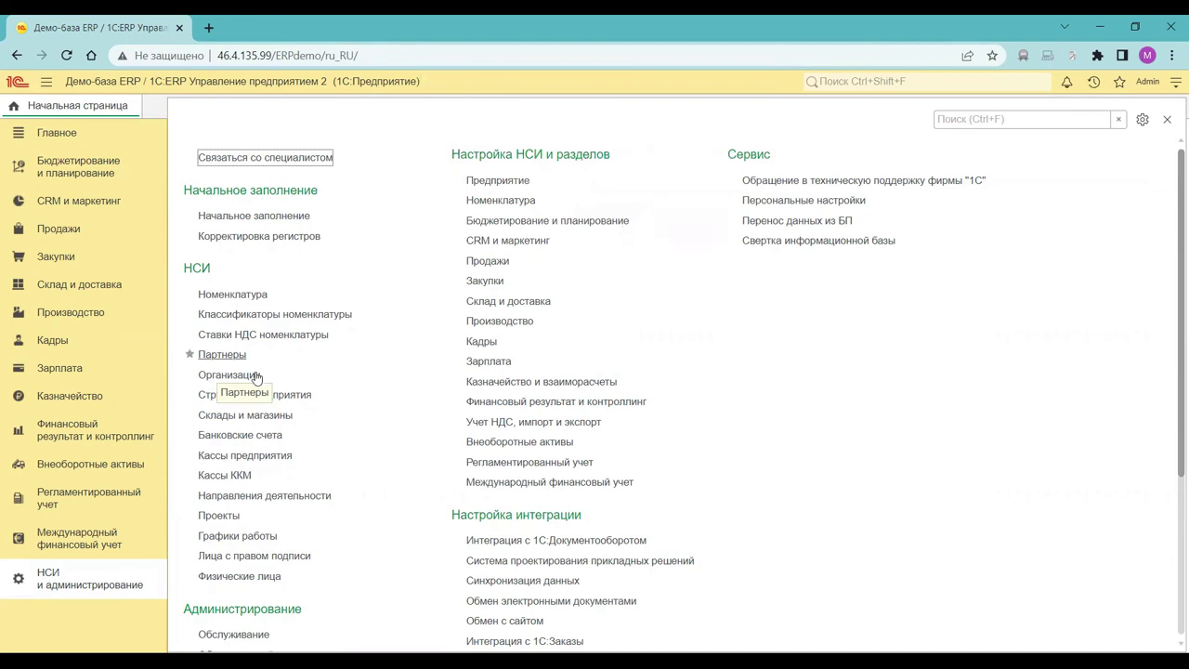
left_click(223, 357)
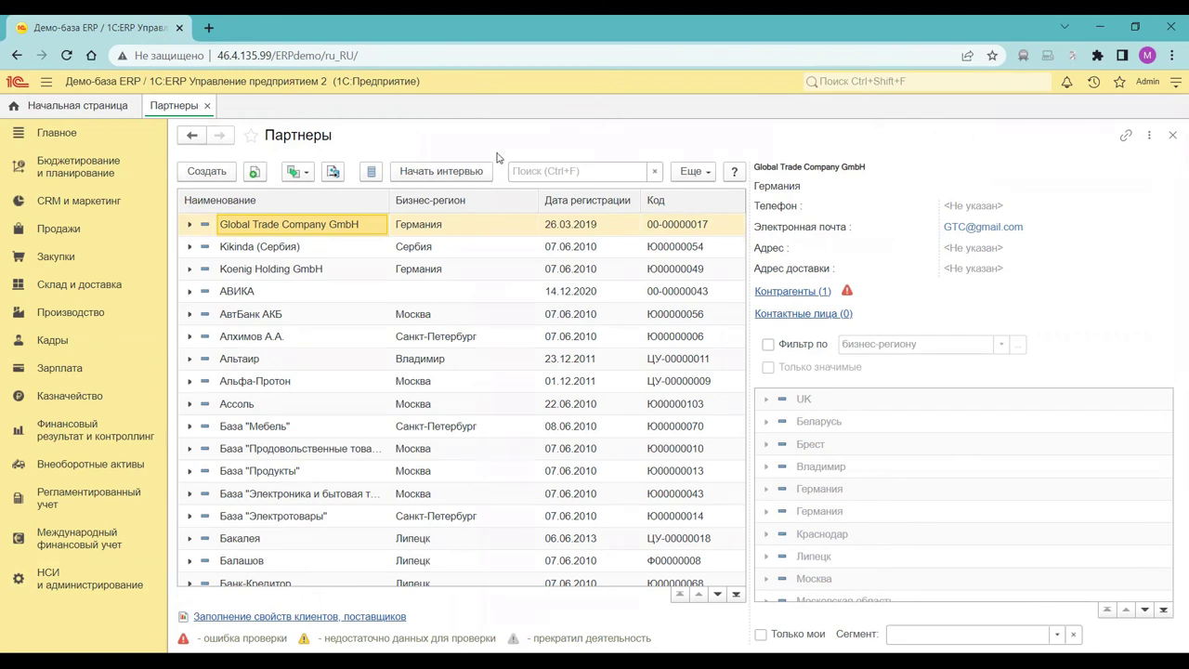
Step: Expand the partner Альтаир and compare its details with those of its subordinate partner Альфа
left_click(189, 359)
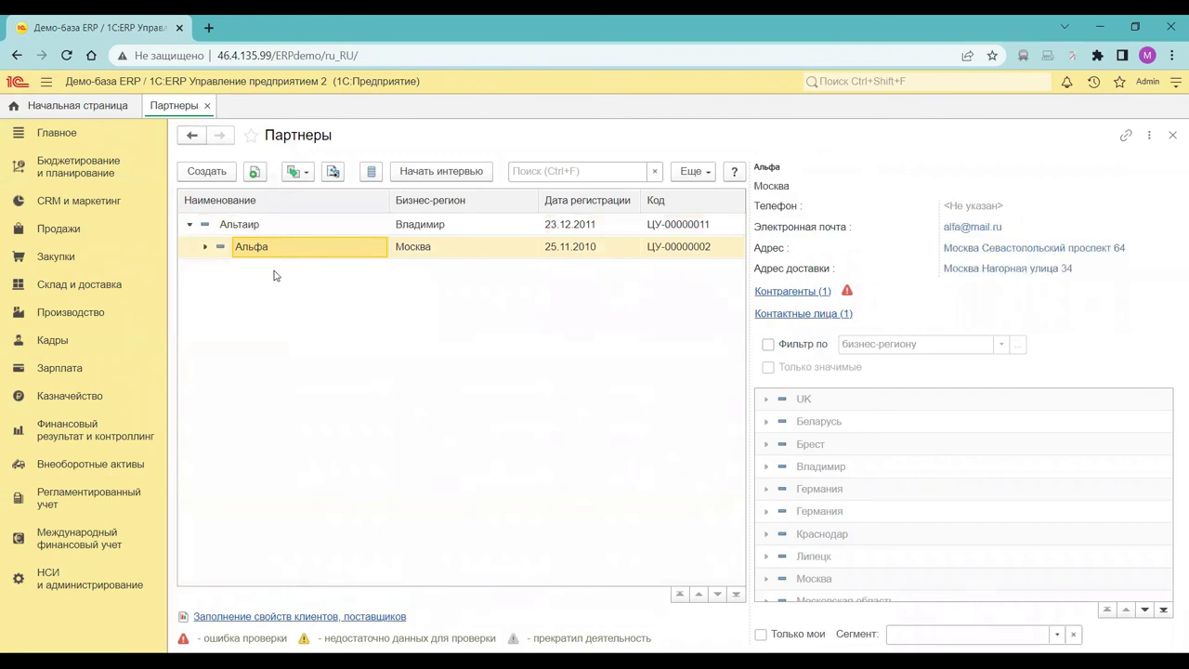
left_click(275, 224)
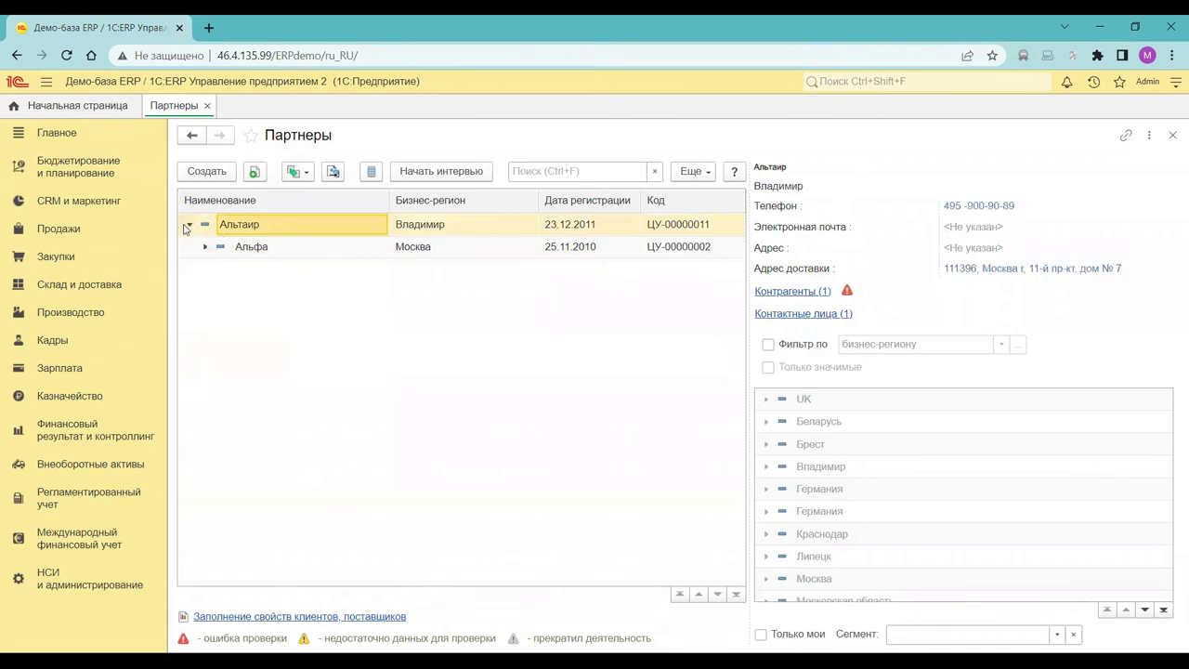
left_click(244, 252)
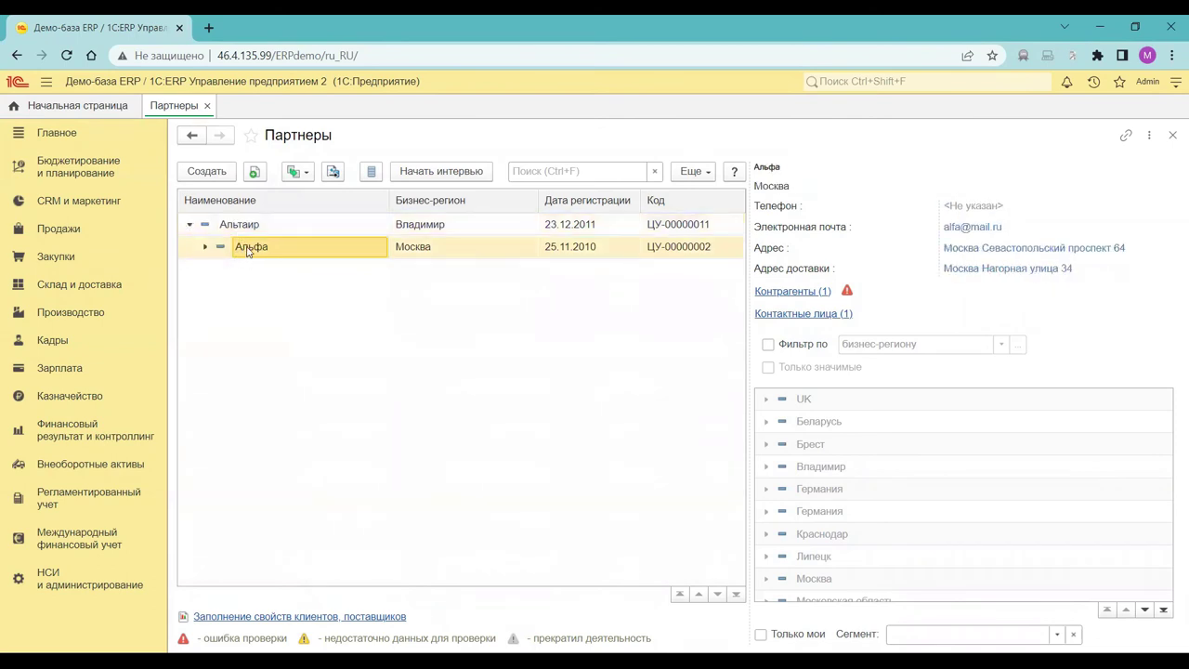
left_click(257, 229)
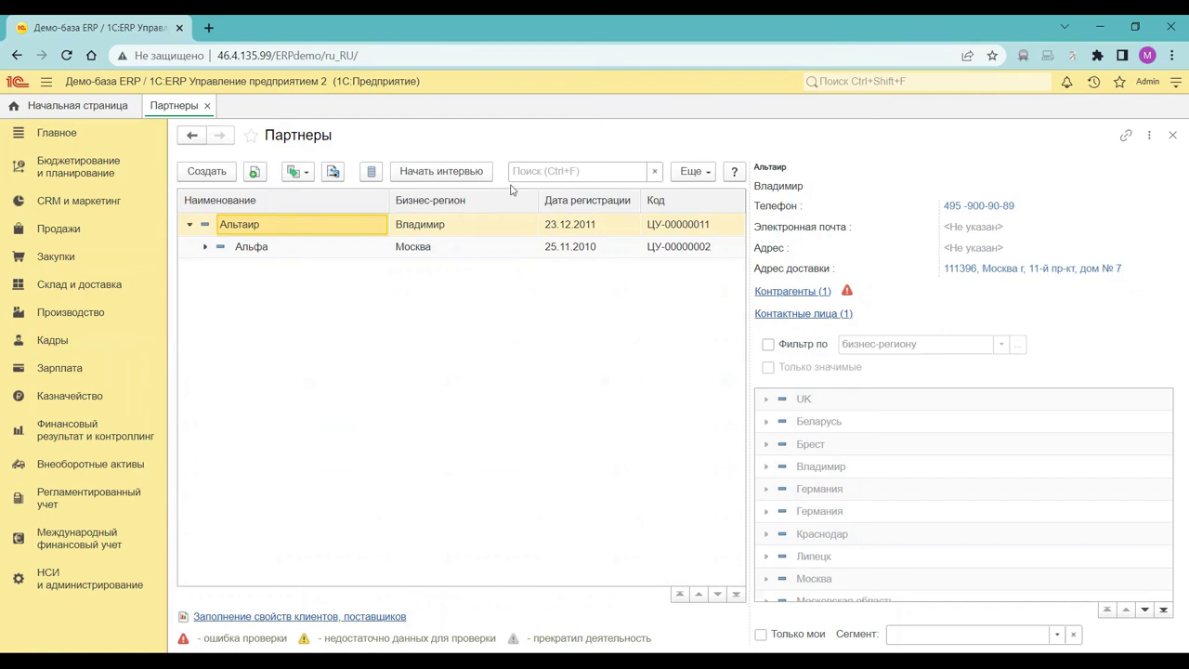
Step: Review which documents can be created on the basis of Альтаир, and select the subordinate partner Альфа
left_click(303, 173)
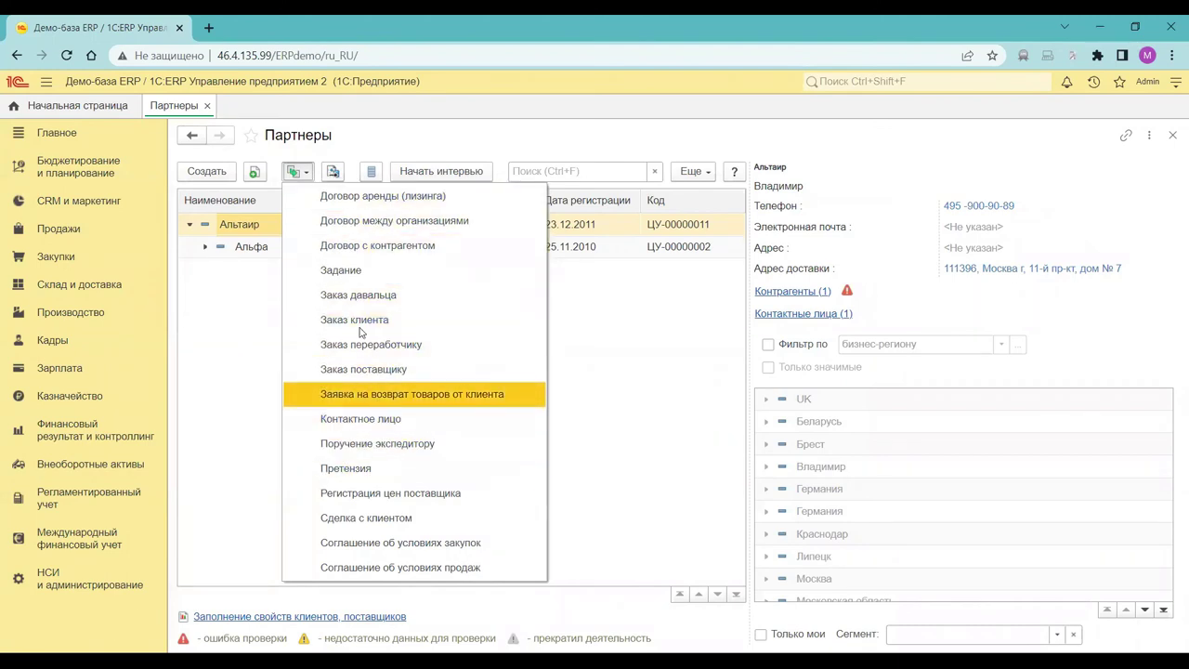
left_click(219, 365)
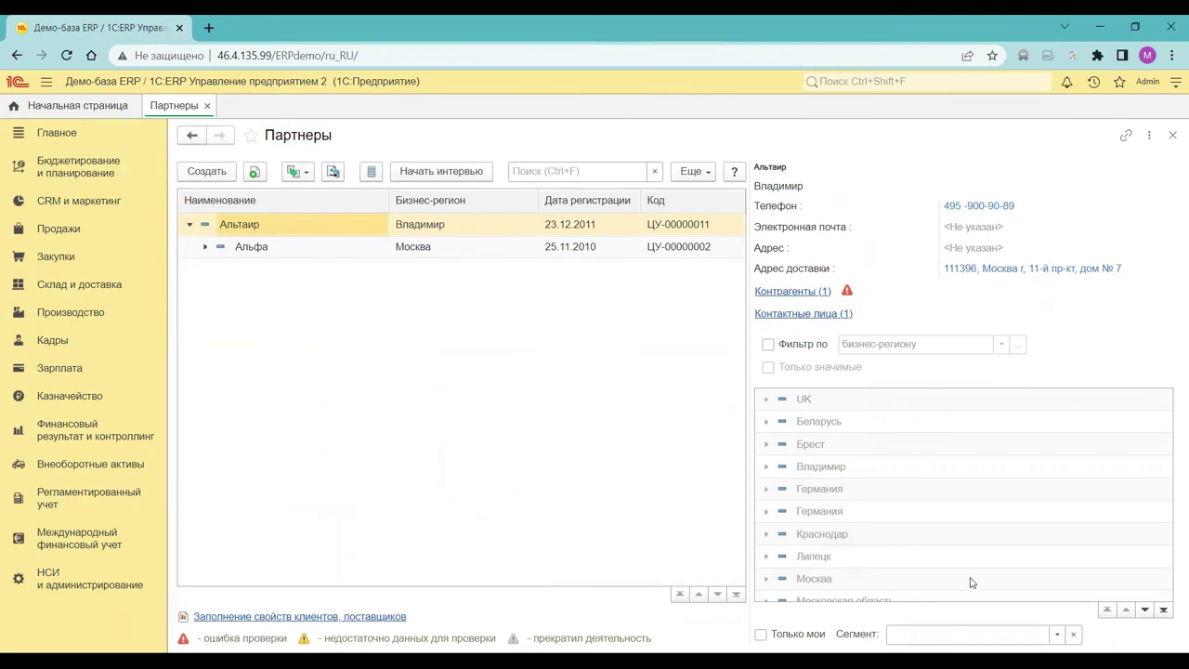
left_click(258, 228)
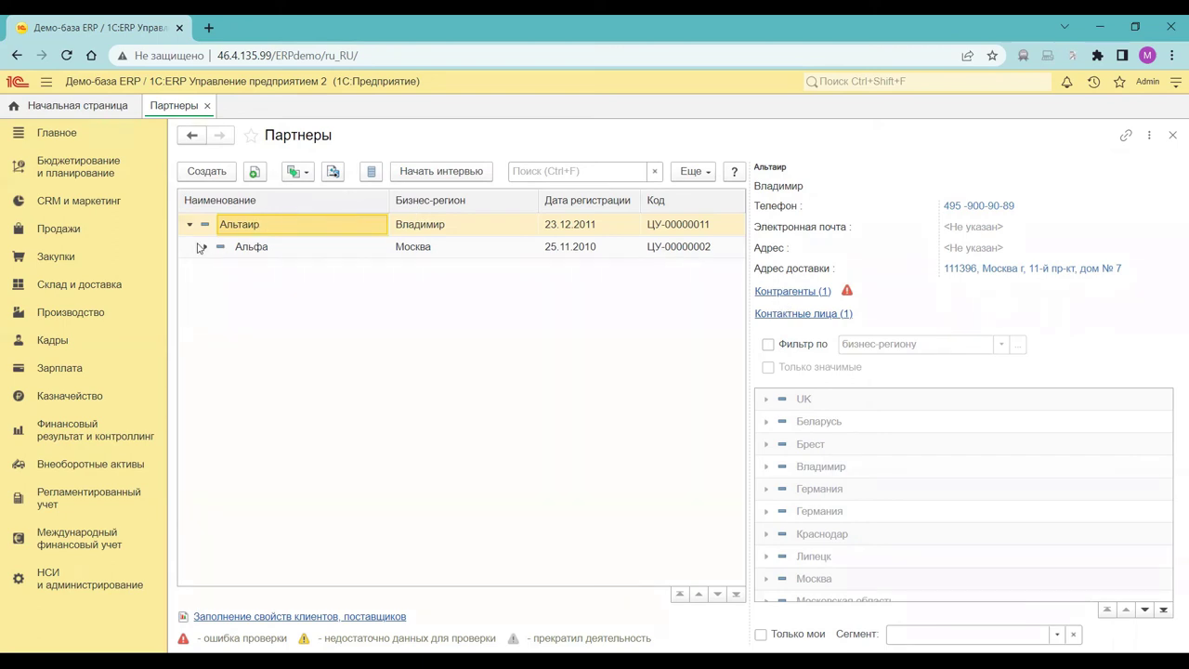
left_click(253, 249)
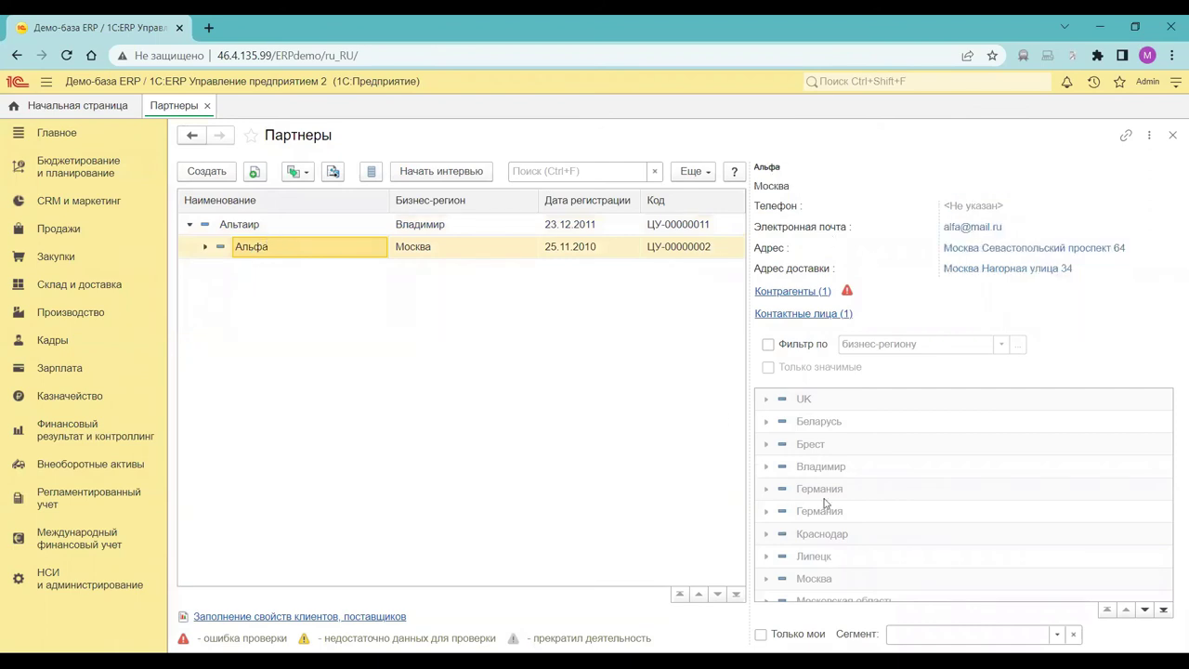
Step: Open the Альфа partner card and examine its general information, including the choices for Головное предприятие
double_click(323, 247)
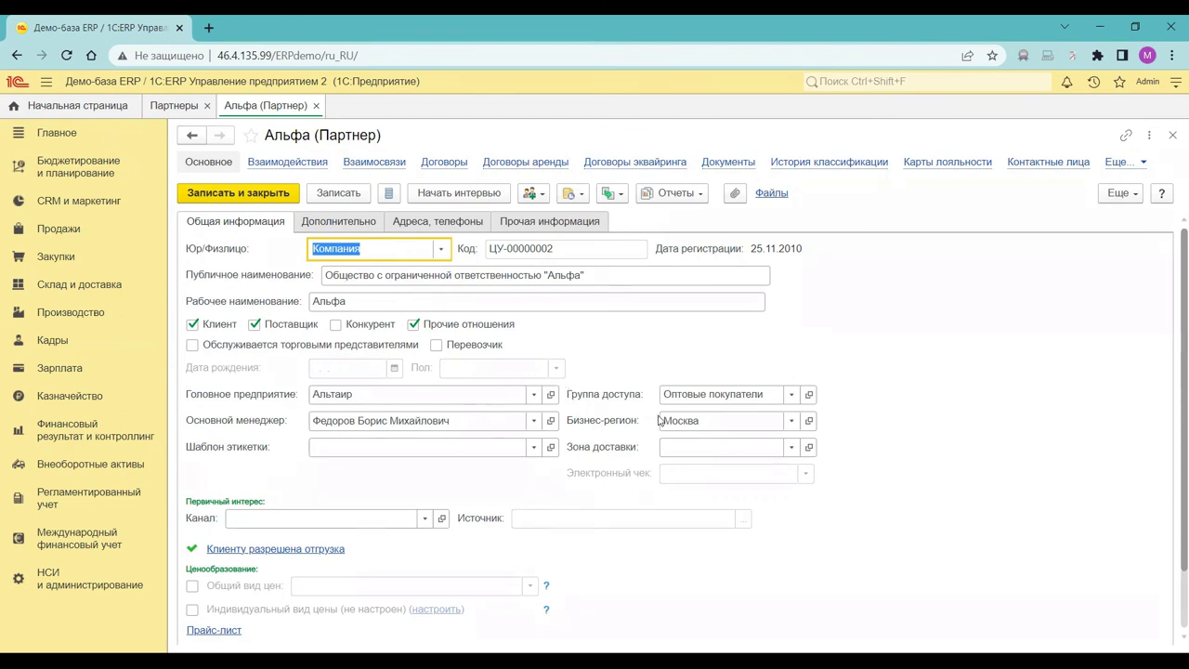
left_click(534, 396)
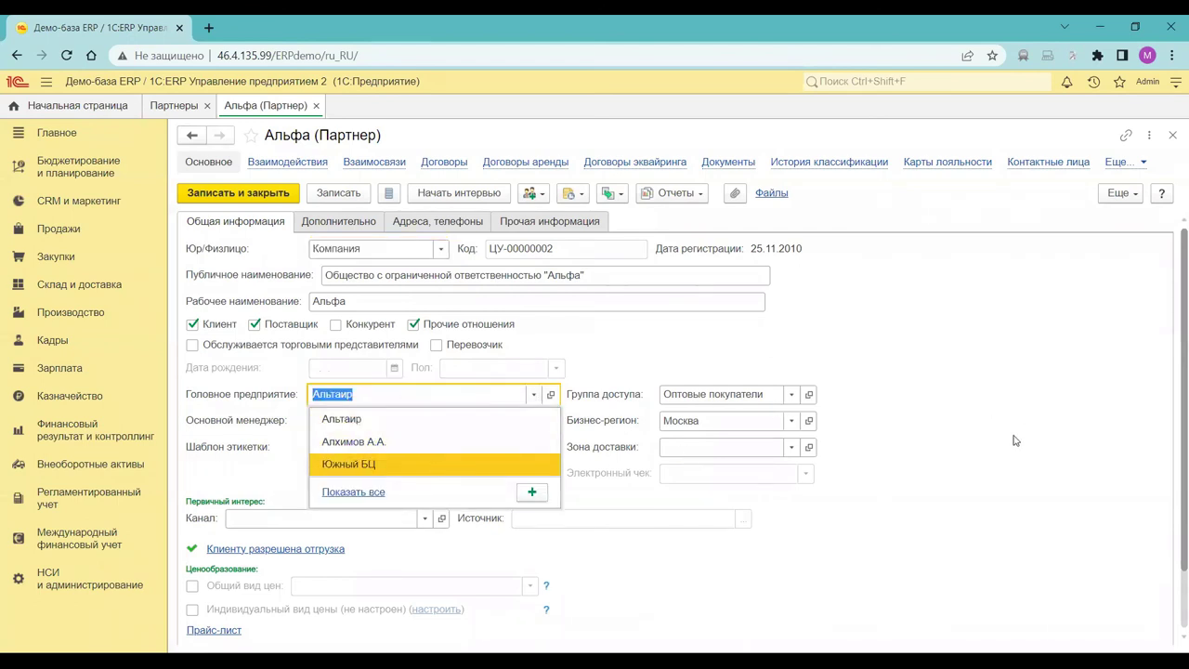
left_click(966, 412)
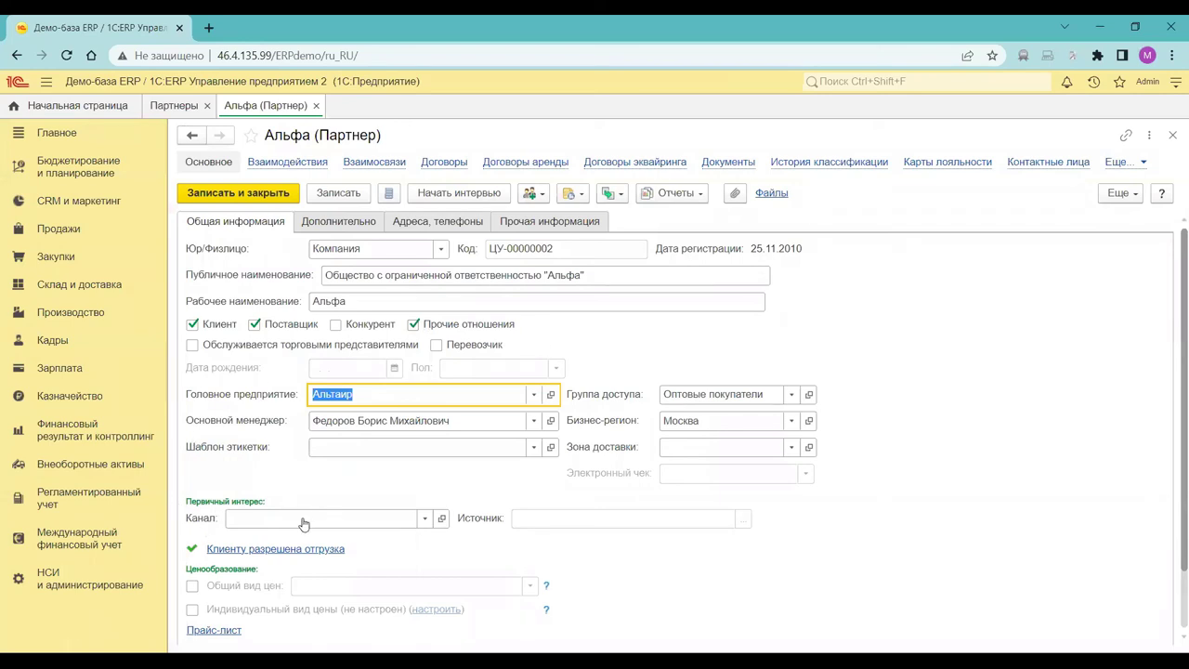
scroll(353, 513, "down", 2)
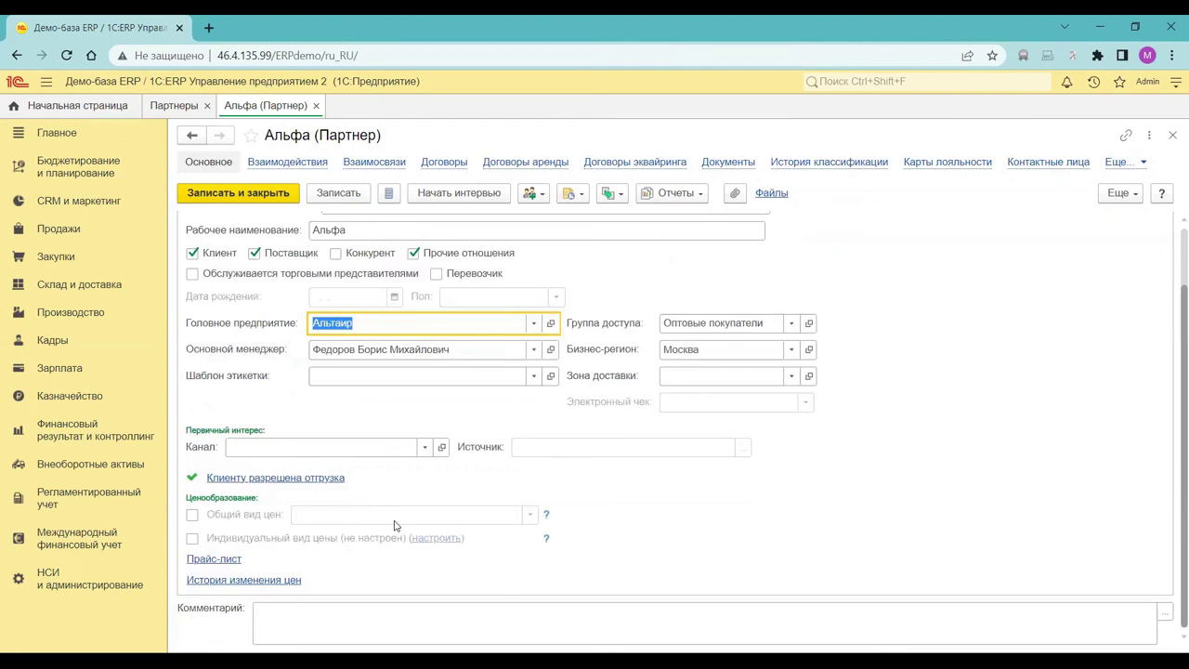
scroll(393, 522, "up", 1)
scroll(394, 522, "up", 2)
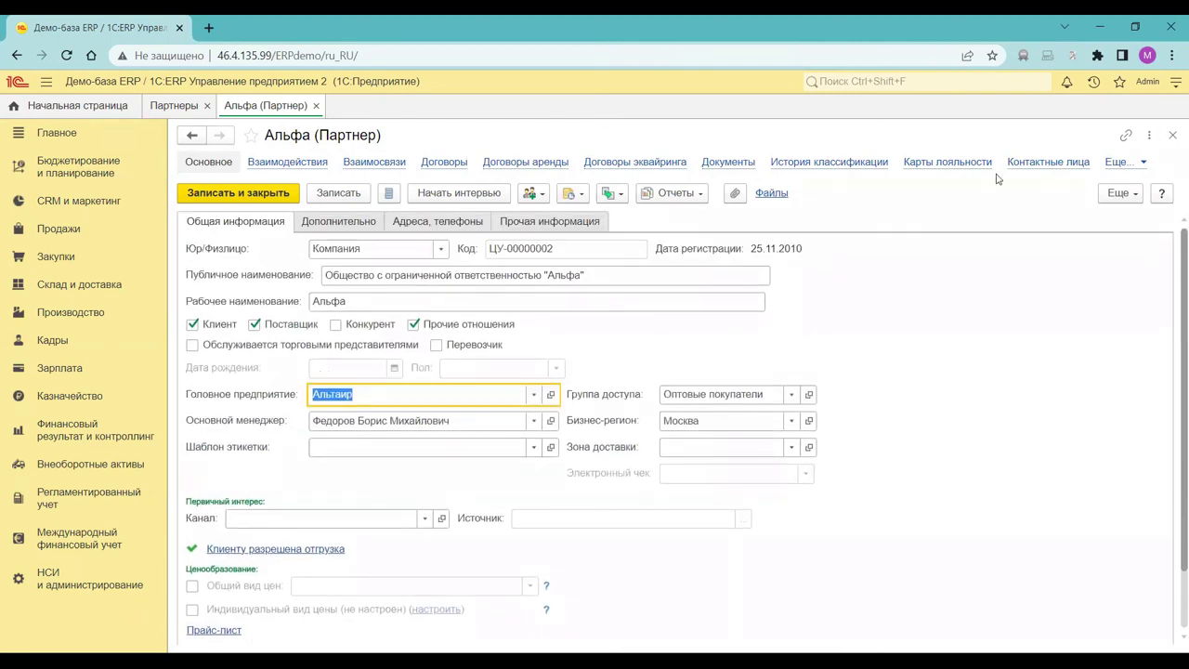
Step: Show the Контрагенты linked to the partner Альфа and open the card of the counterparty Альфа
left_click(1124, 161)
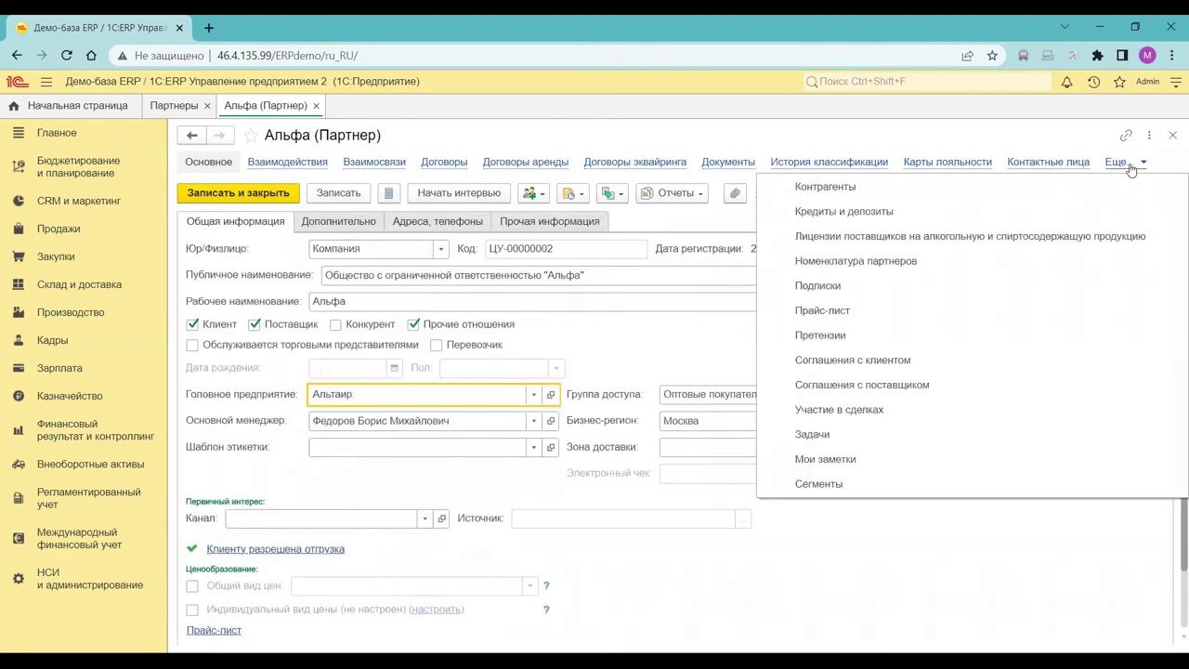
left_click(836, 190)
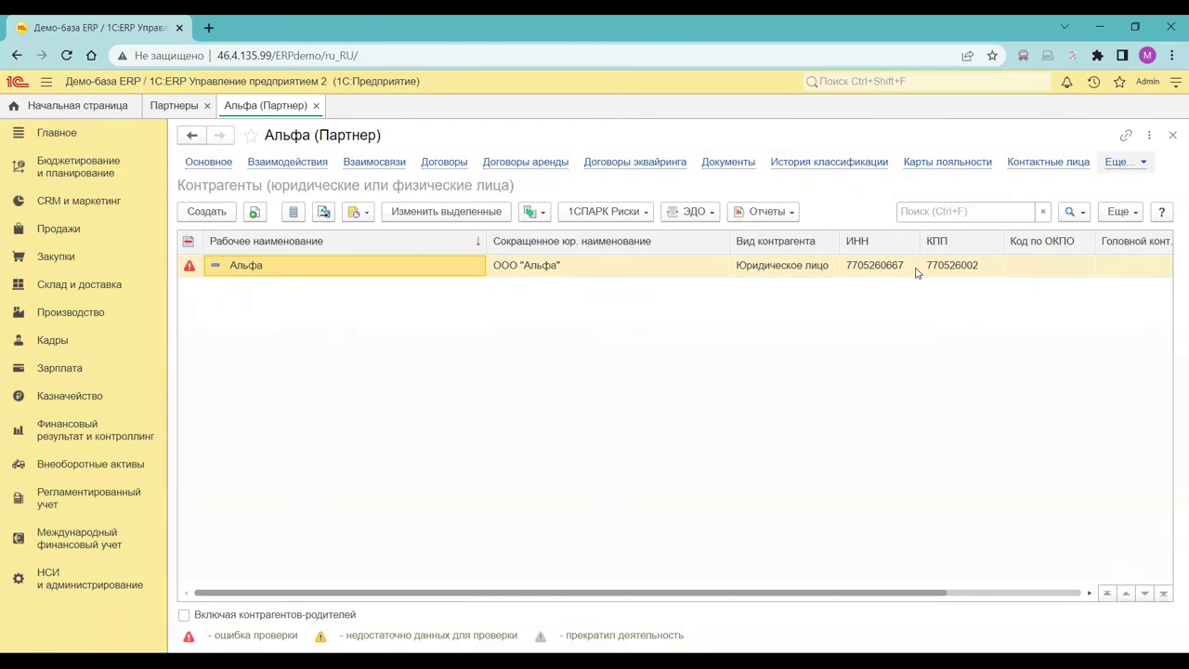
double_click(394, 266)
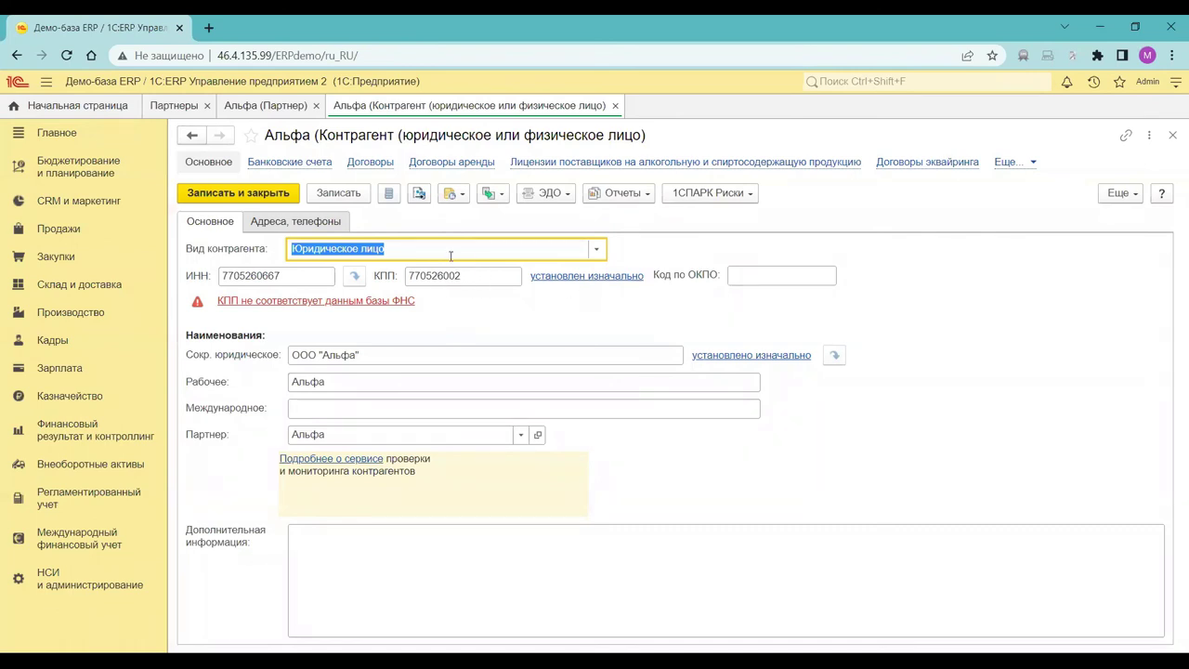
Step: View the counterparty's КПП history, close it without changes and close the counterparty card
left_click(579, 276)
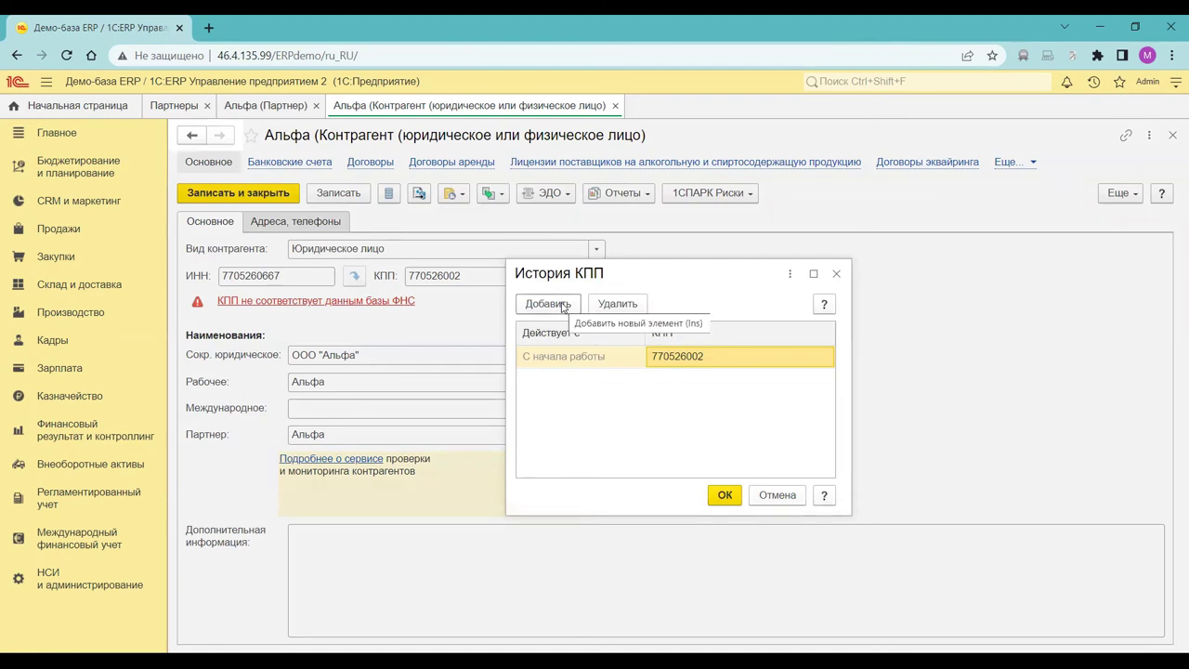
left_click(836, 275)
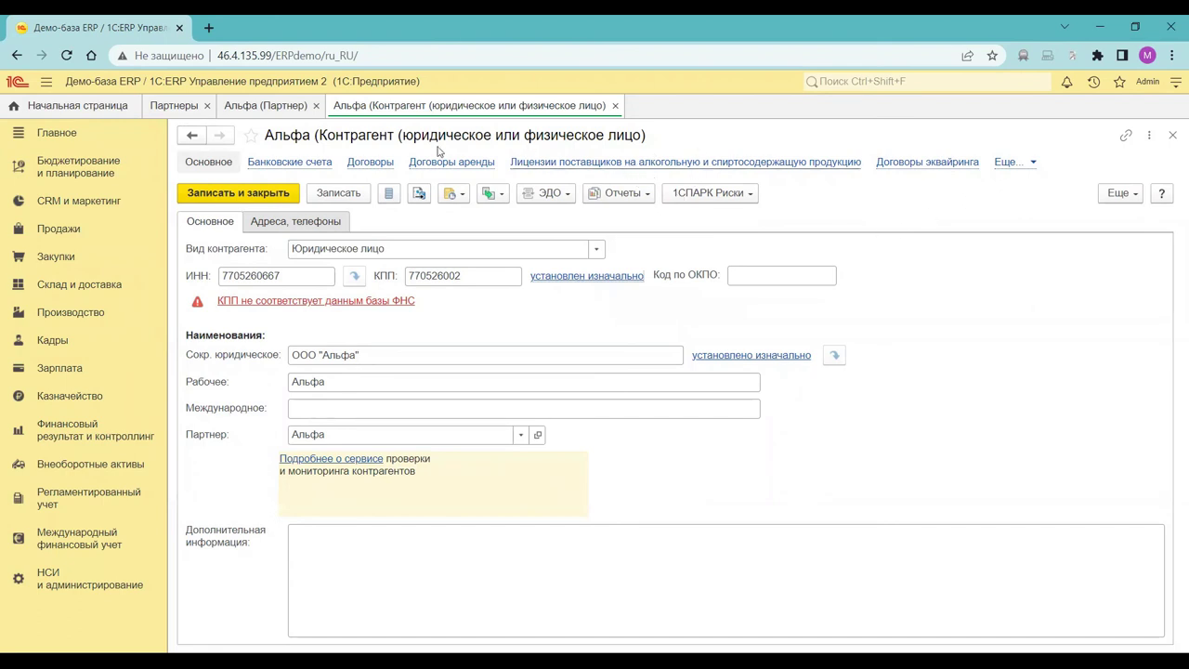
left_click(1172, 136)
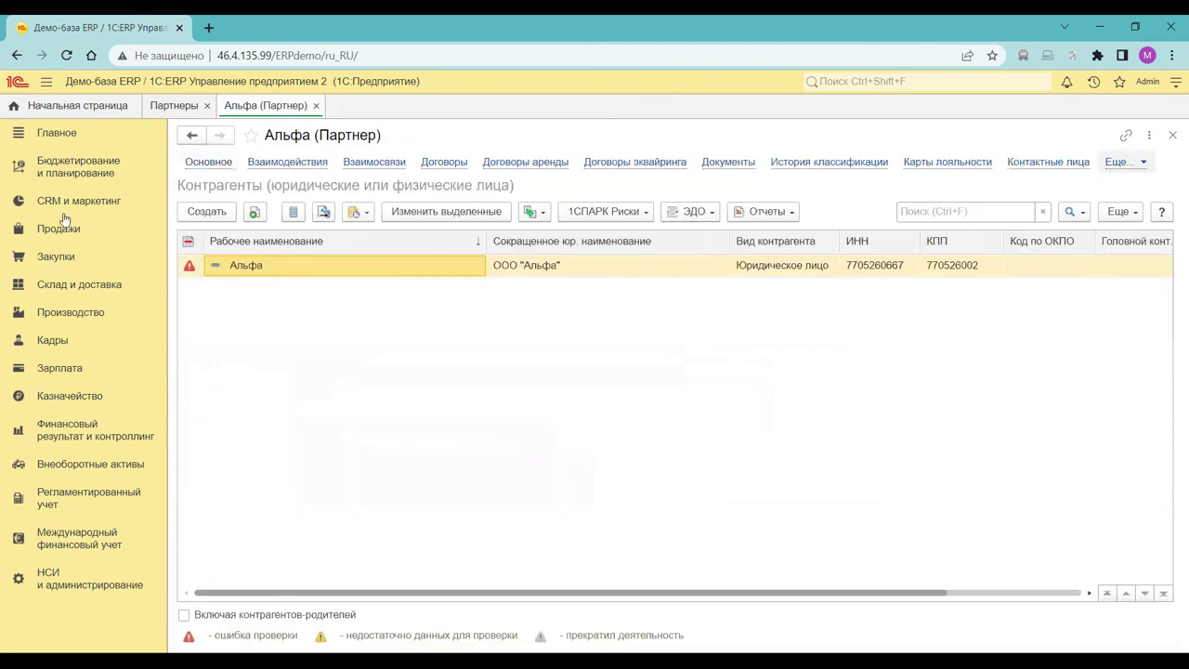
Step: Review Альфа's contact person card and the available contact actions, and return to the full top-level partner list
left_click(1018, 165)
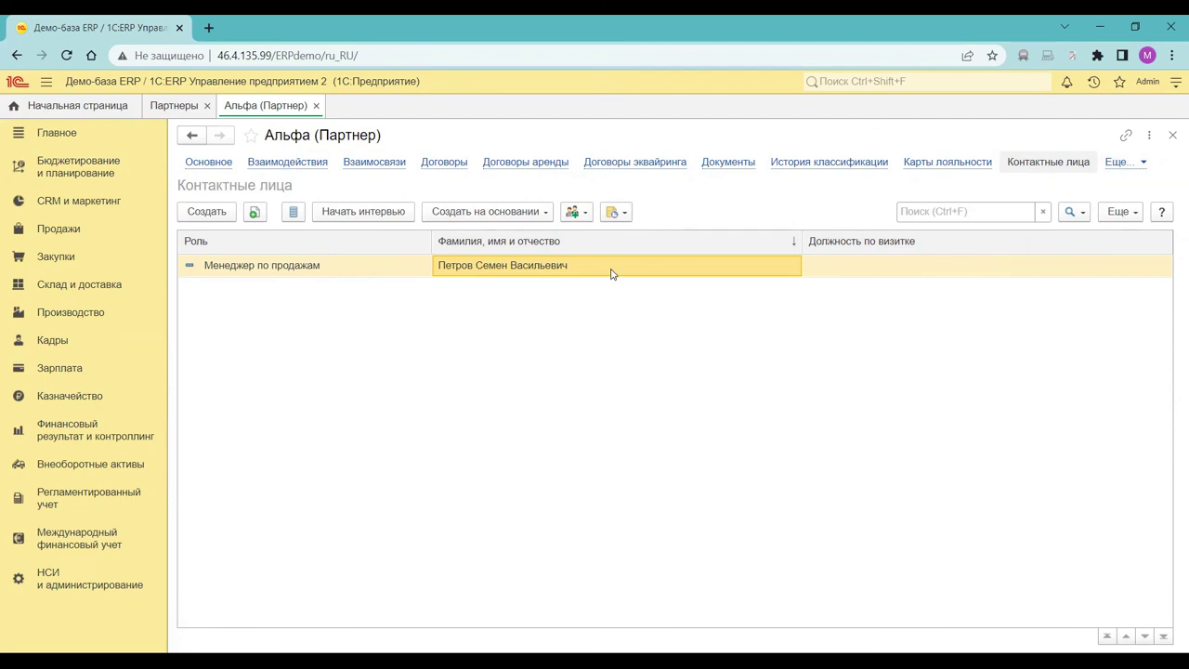
double_click(447, 268)
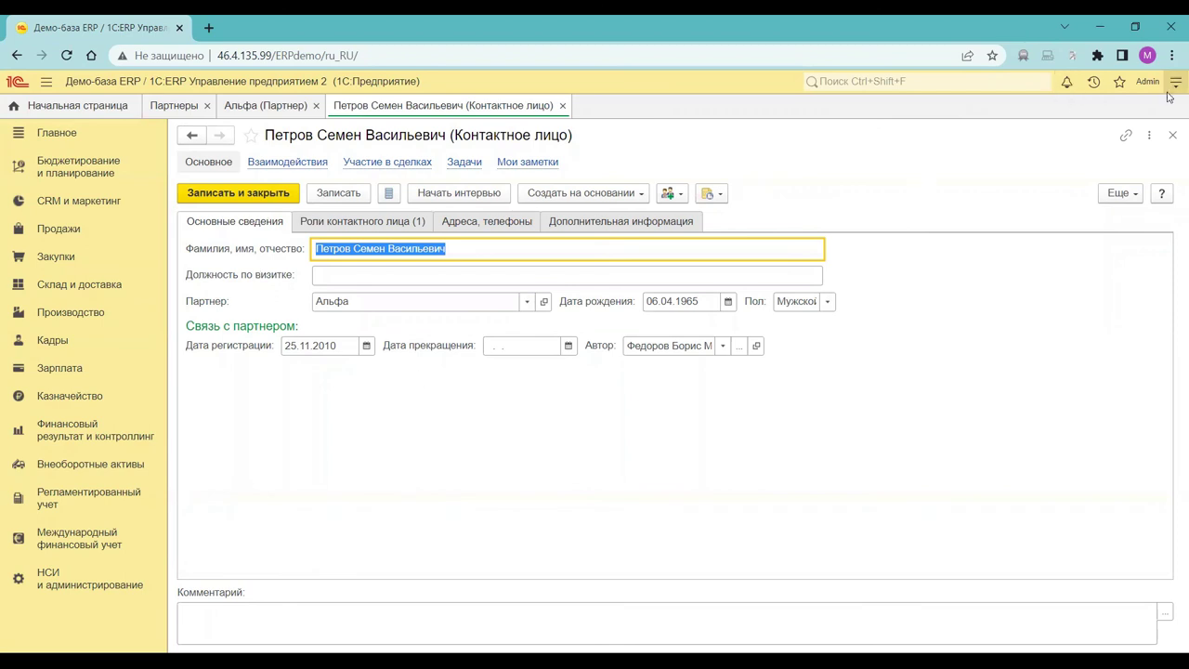
left_click(1172, 134)
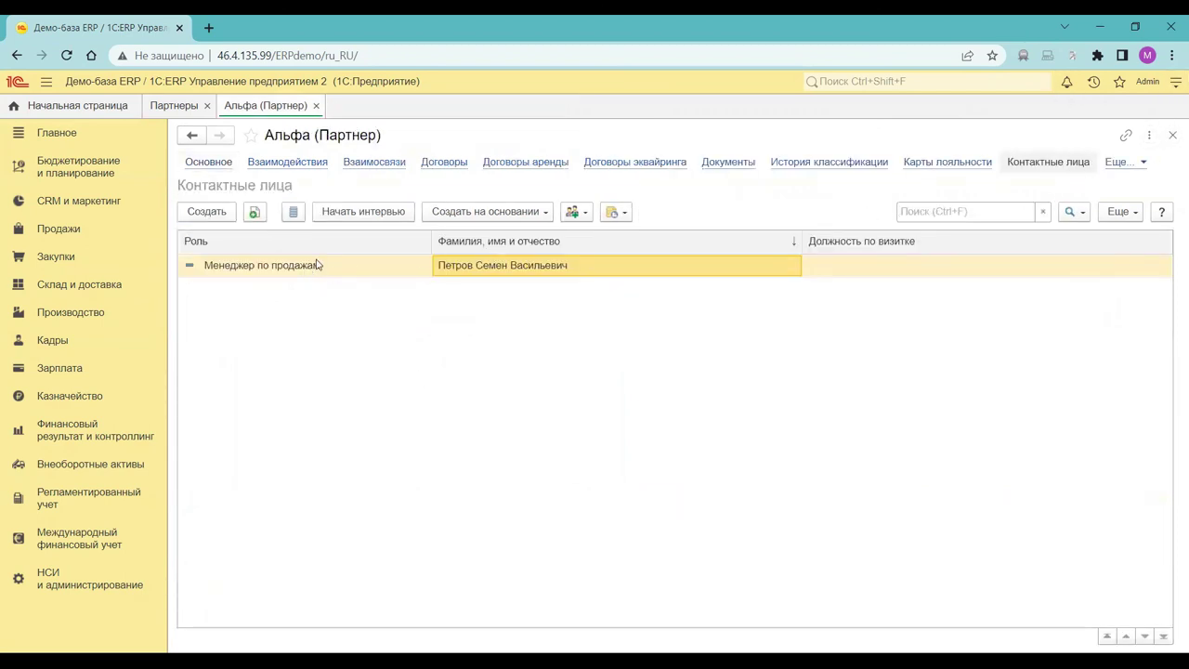
left_click(612, 212)
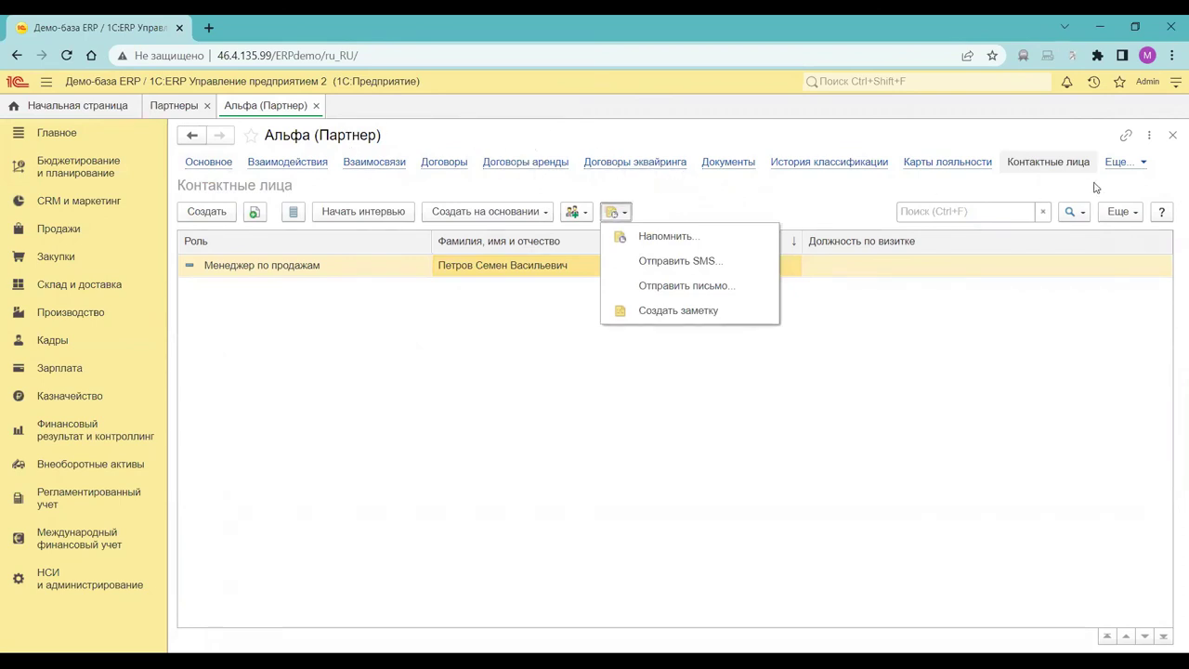
left_click(1171, 135)
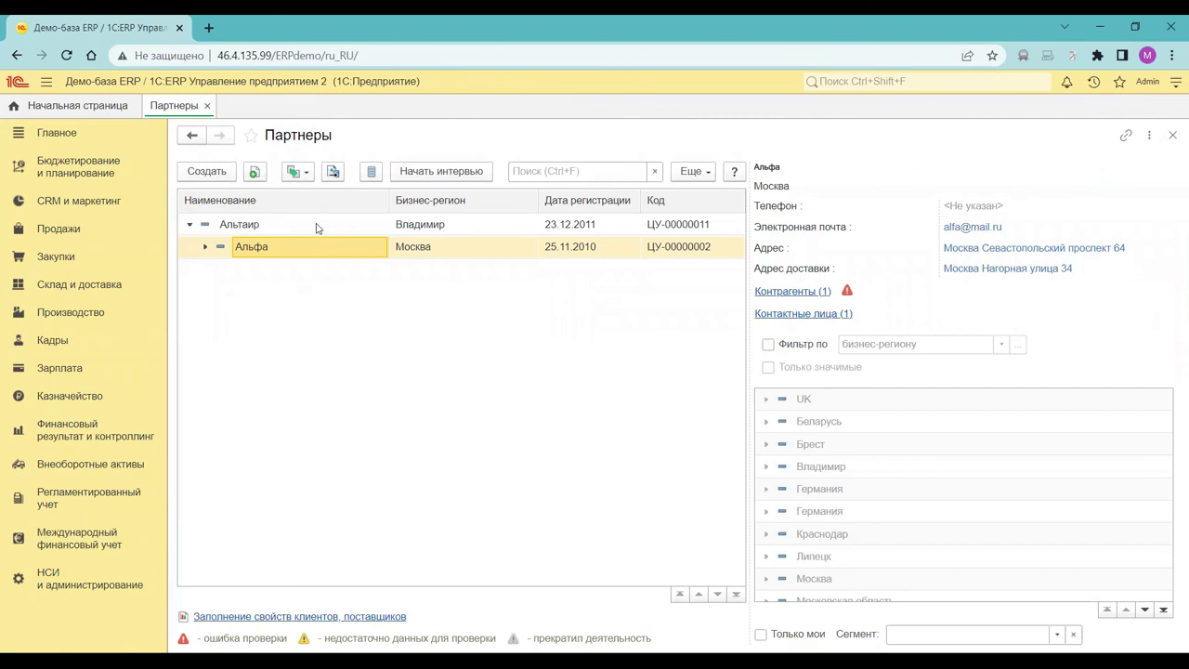
left_click(190, 225)
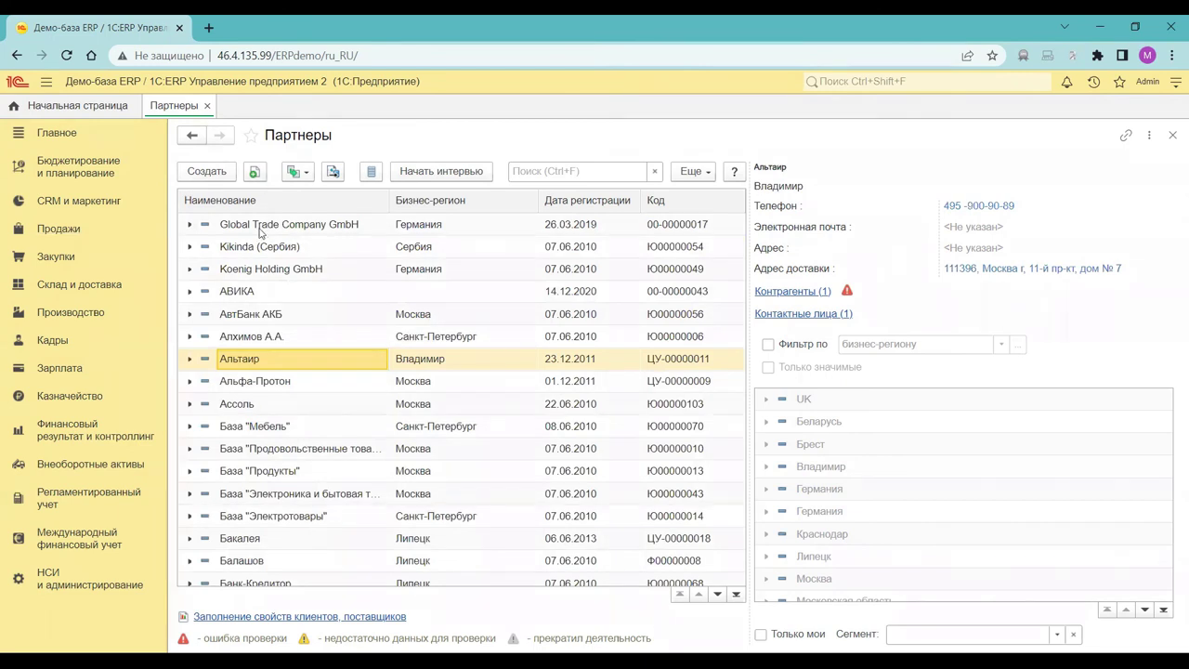
Step: Start registering a new company partner with the public name ТестДемо
left_click(208, 172)
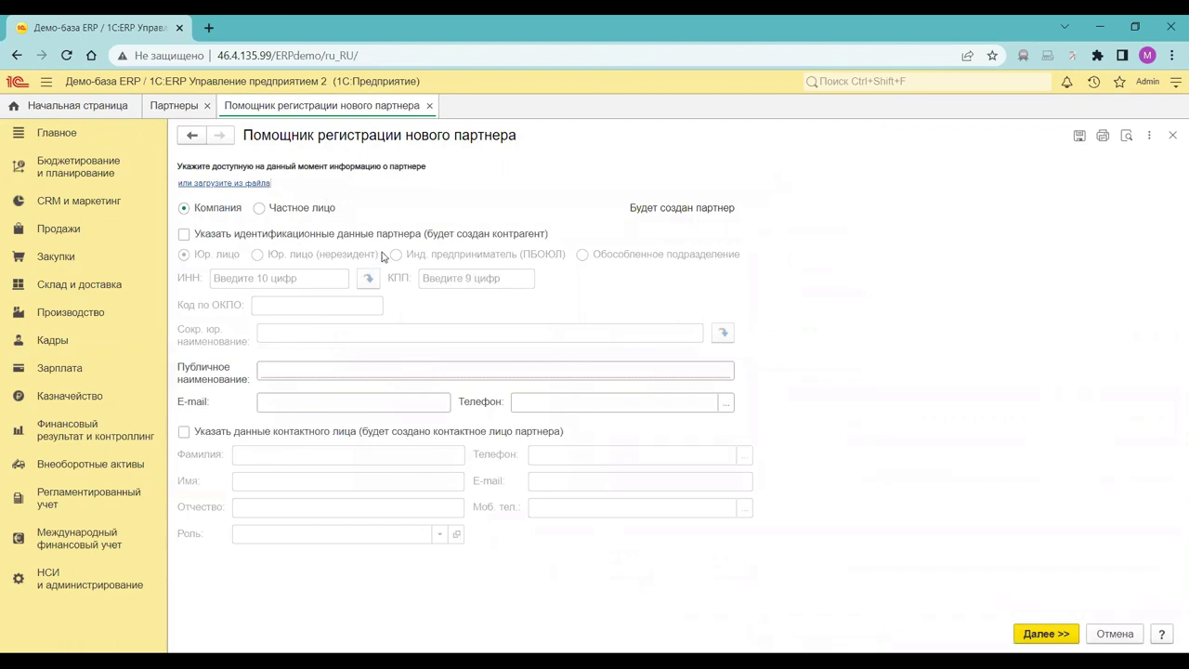
left_click(320, 372)
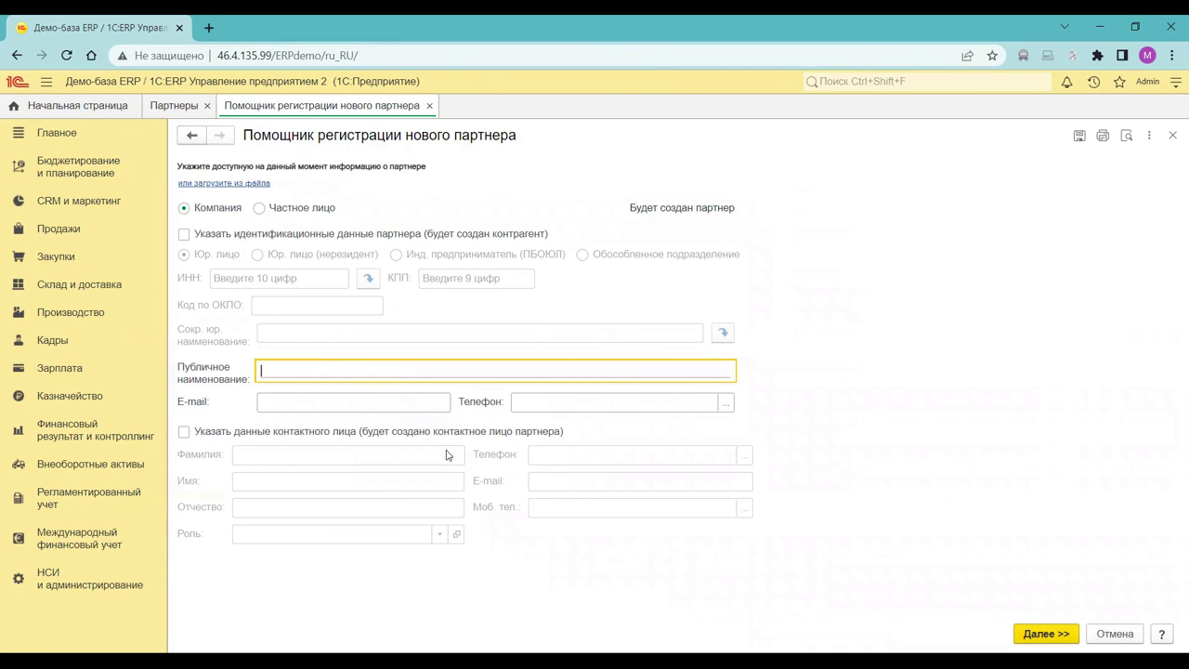
type("ТестДемо")
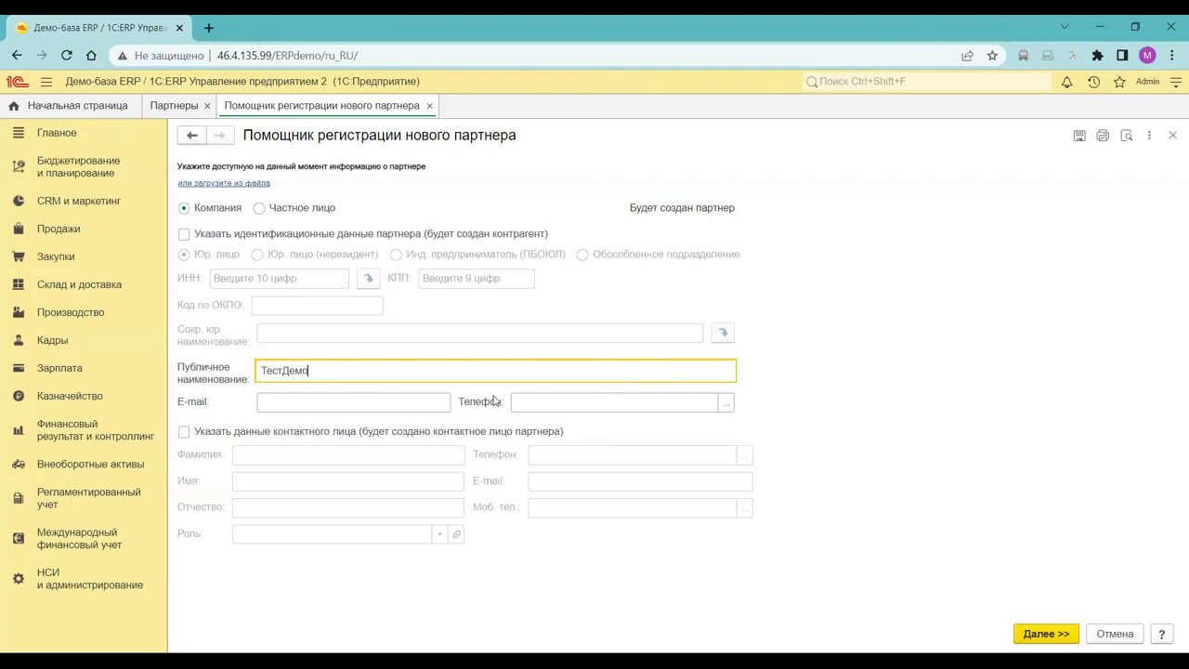
Step: Fill in the new partner's e-mail and phone from the saved autofill entry and shorten the e-mail address
left_click(428, 402)
left_click(438, 446)
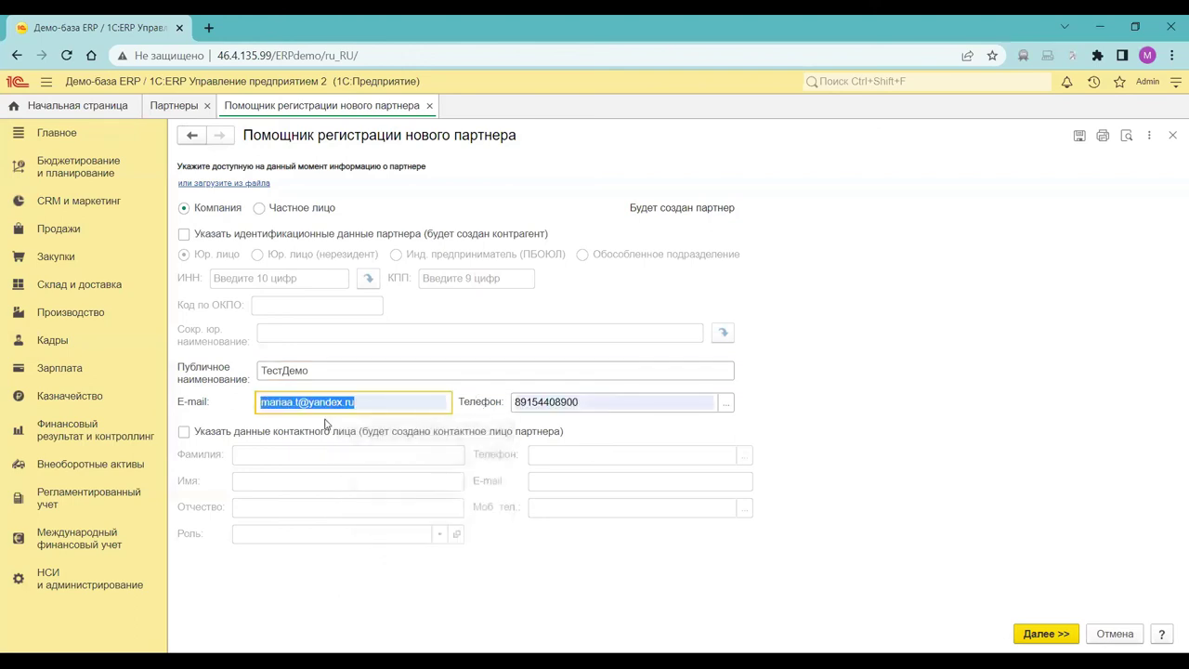
left_click(298, 402)
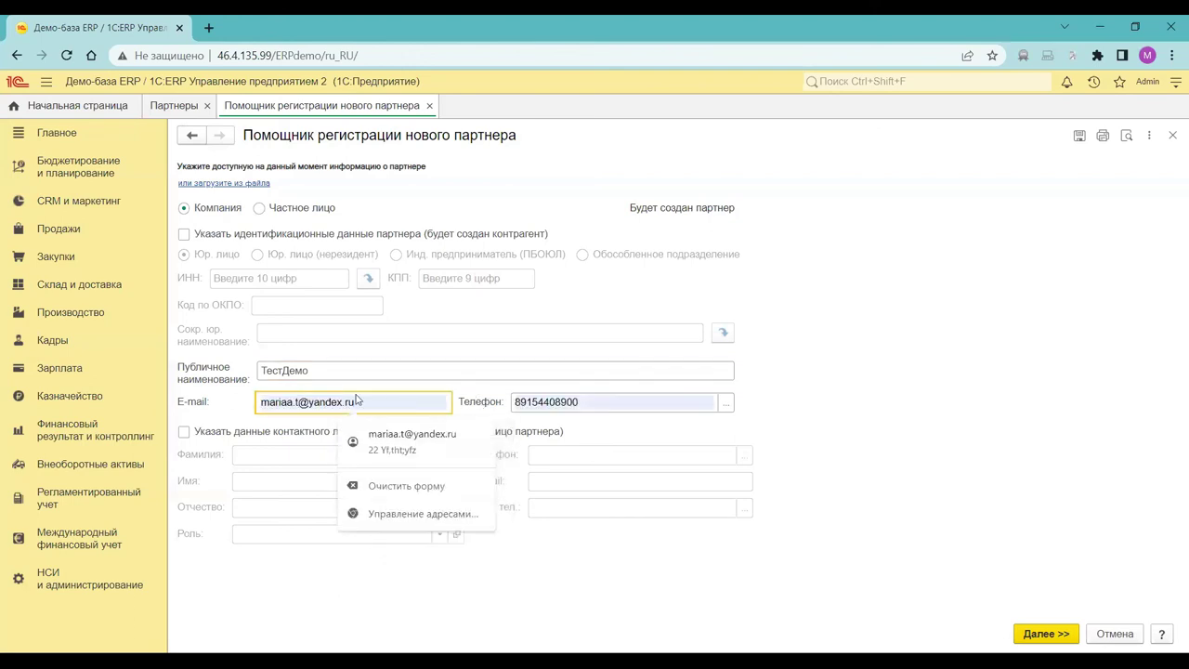
key("BackSpace")
key("BackSpace")
Step: Change the final digit of the new partner's phone number
left_click(582, 400)
left_click(582, 400)
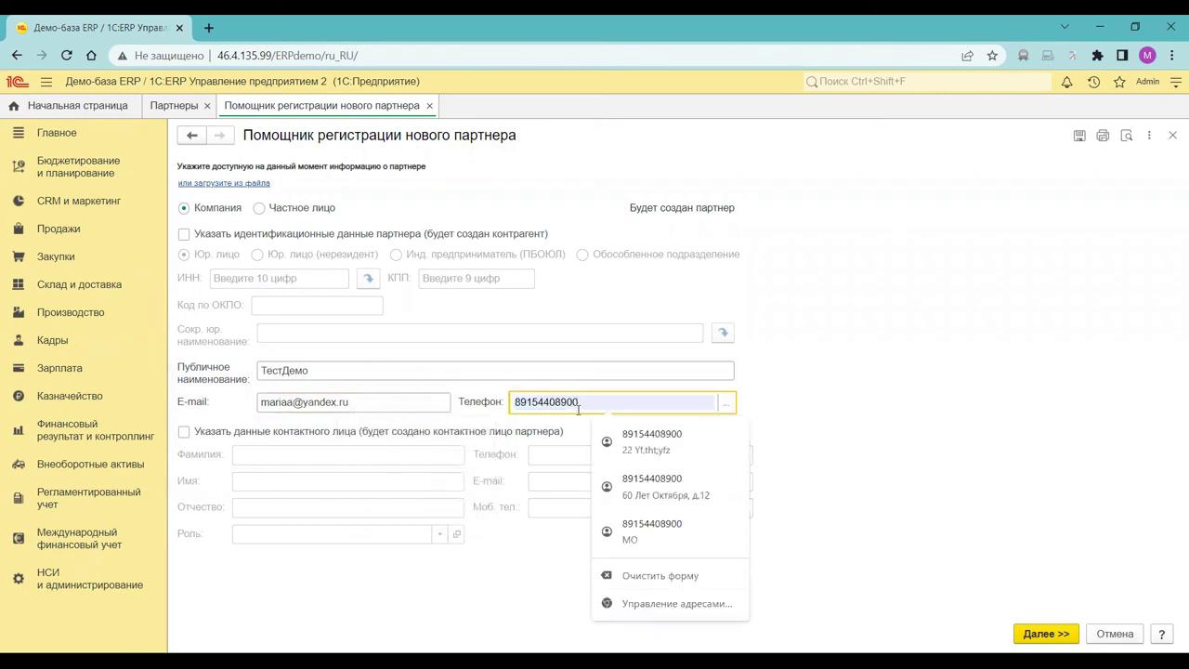
key("BackSpace")
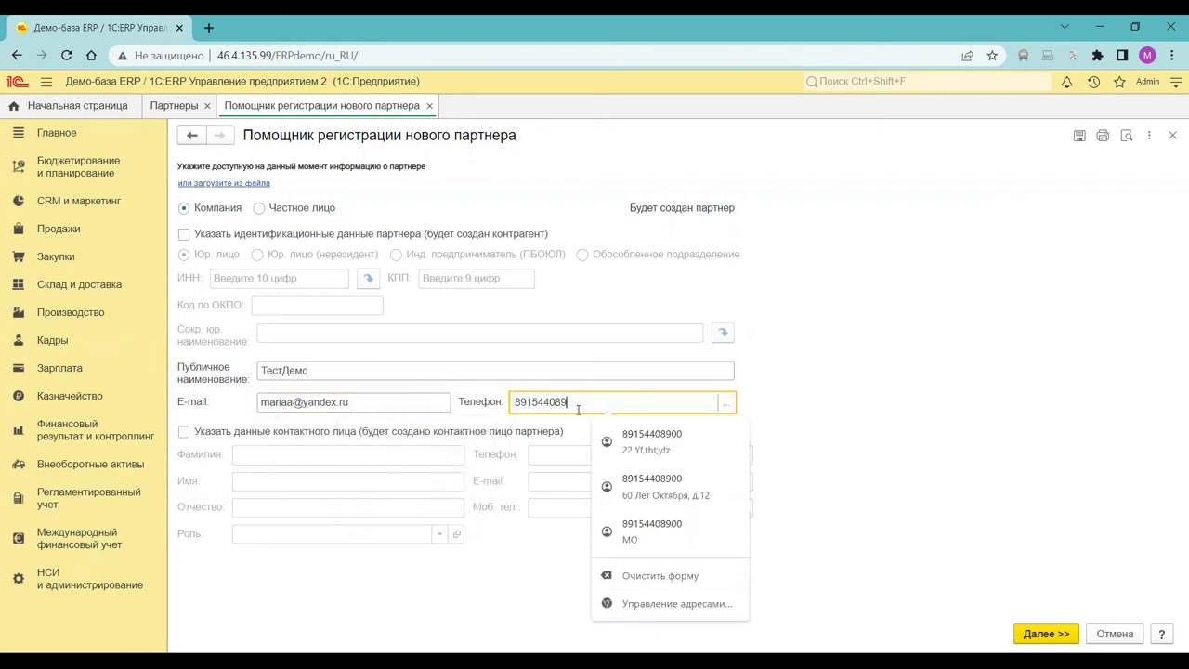
type("1")
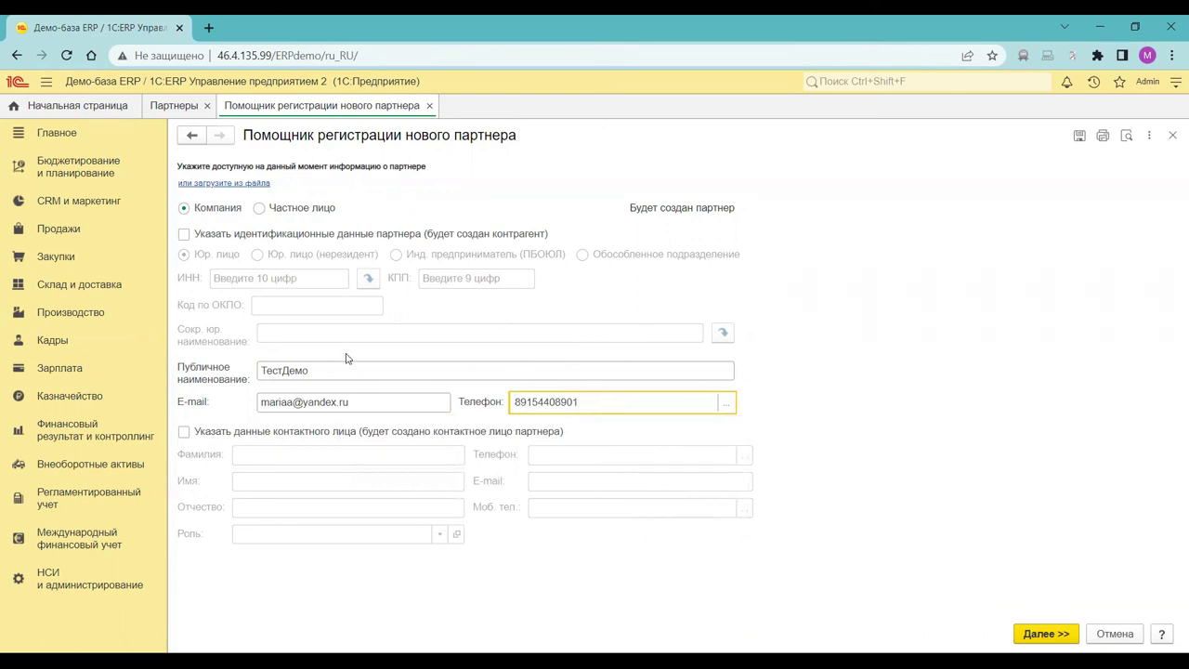
Step: Try the option for specifying the partner's identification data and switch it off again
left_click(184, 234)
left_click(262, 278)
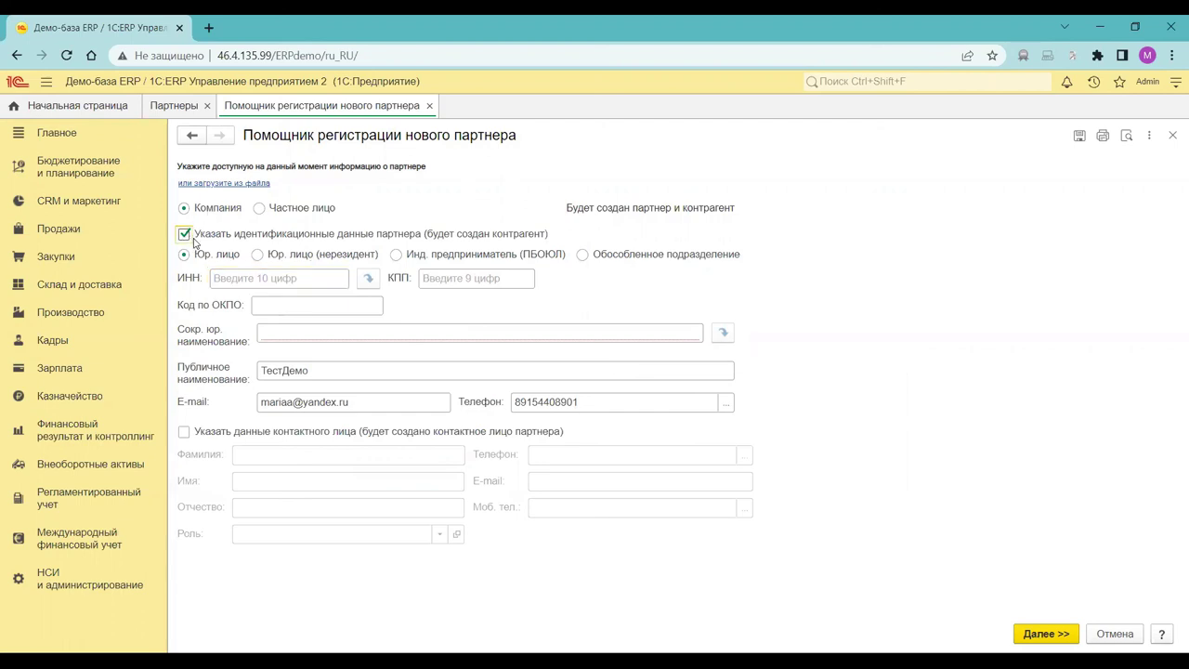
left_click(186, 236)
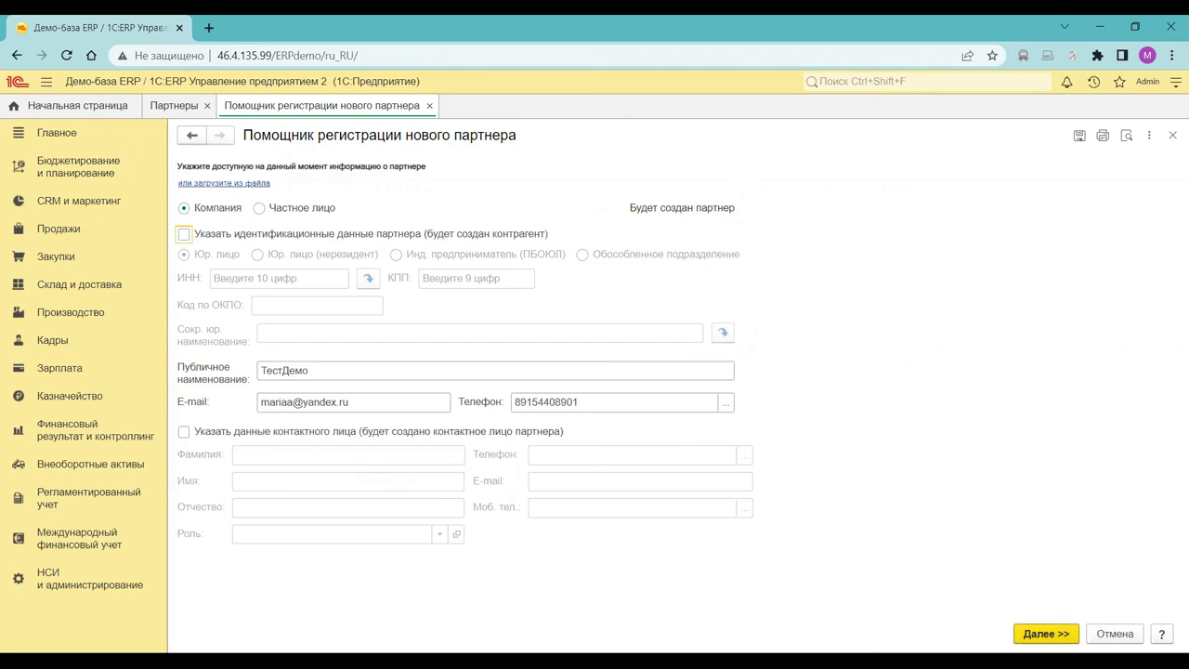
Step: Mark ТестДемо as Клиент and Поставщик with access group Прочие, and complete the registration without additional attributes
left_click(1046, 633)
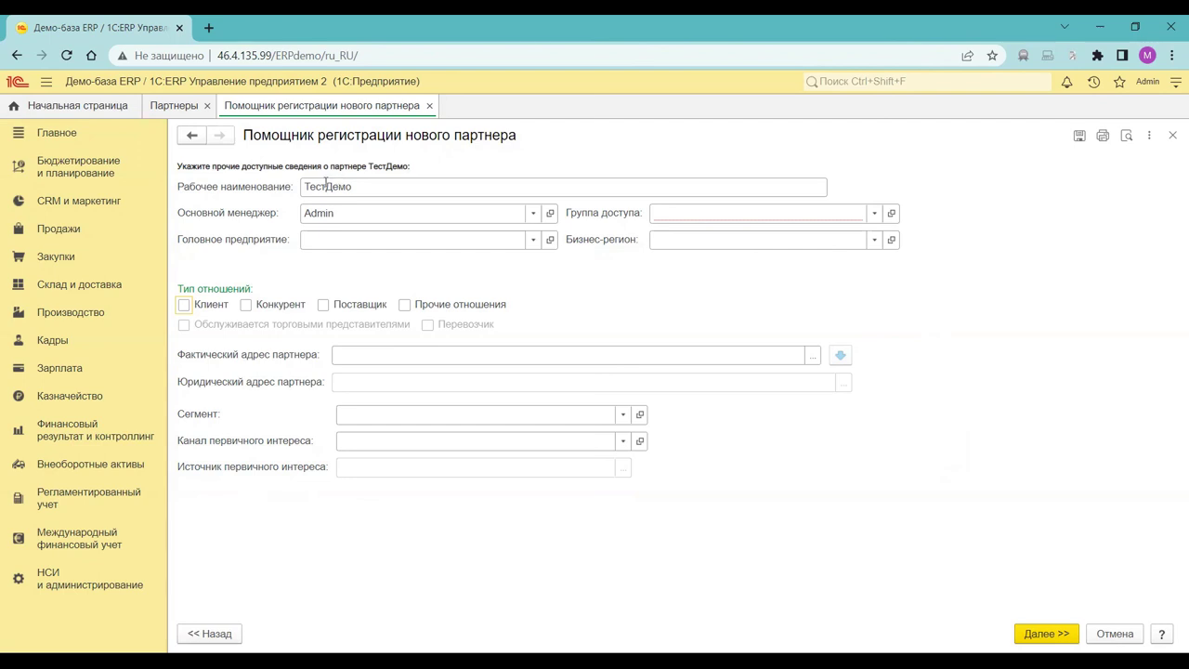
left_click(184, 304)
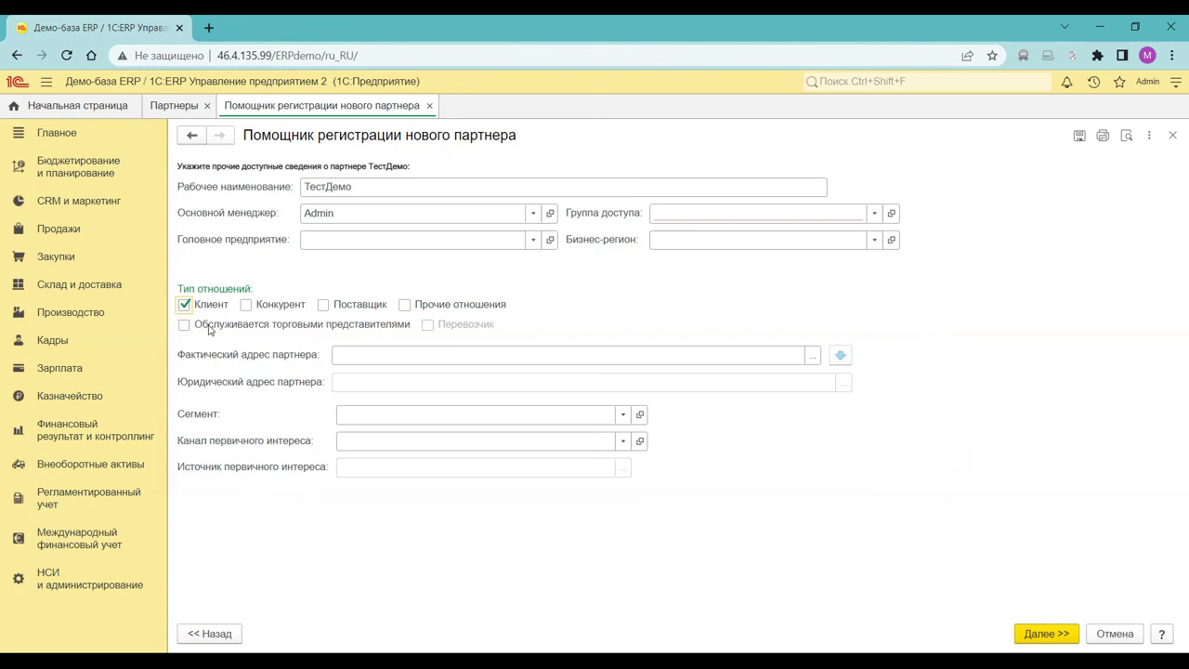
left_click(323, 304)
left_click(874, 213)
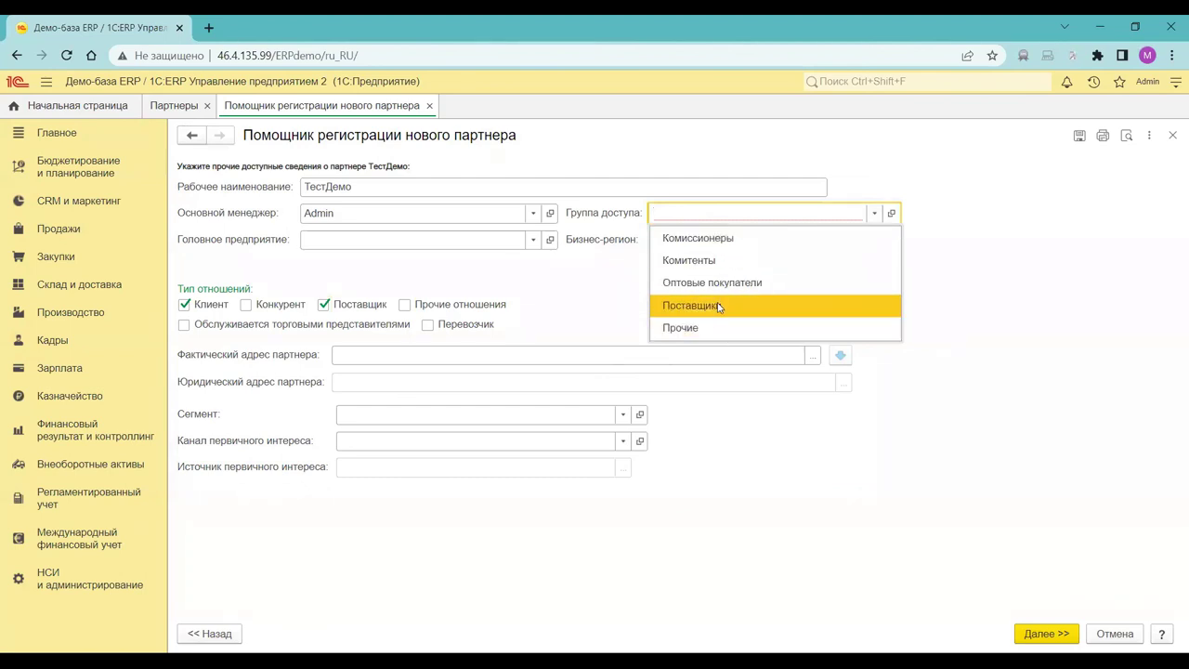
left_click(713, 326)
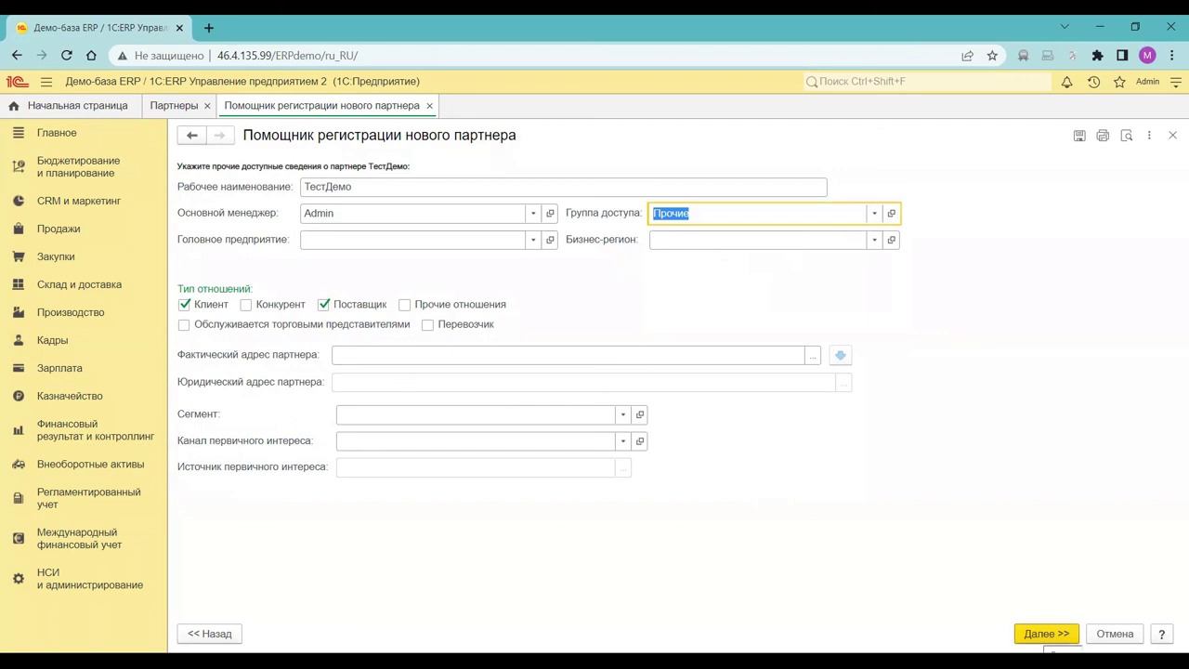
left_click(1046, 634)
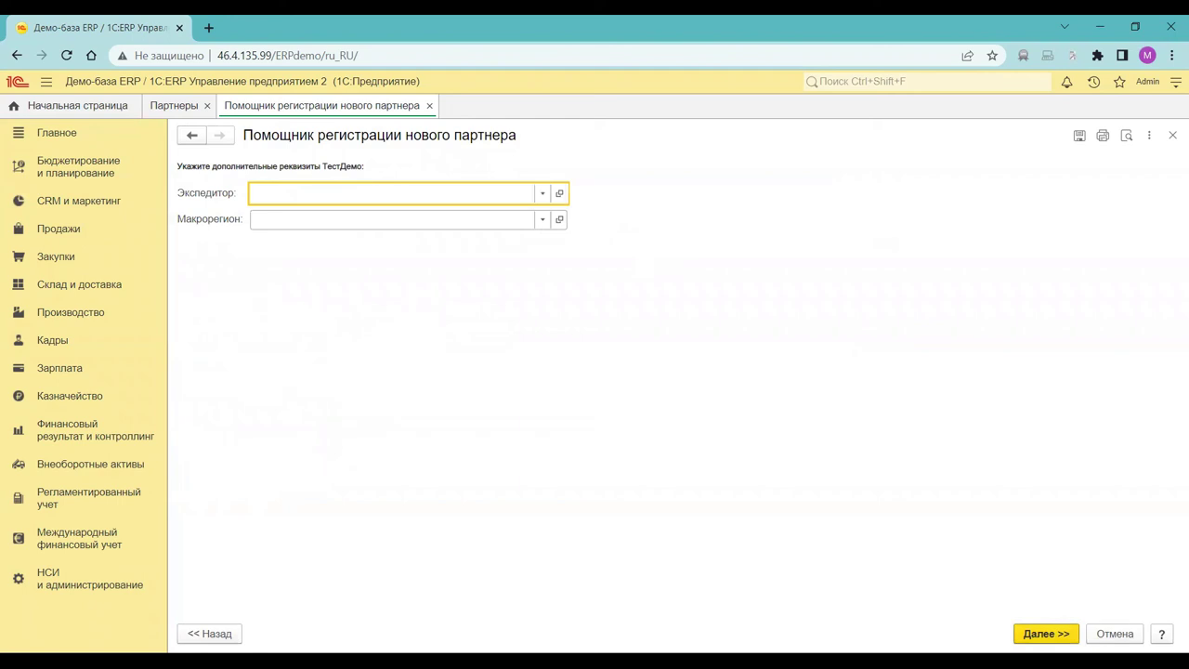
key("ctrl+Return")
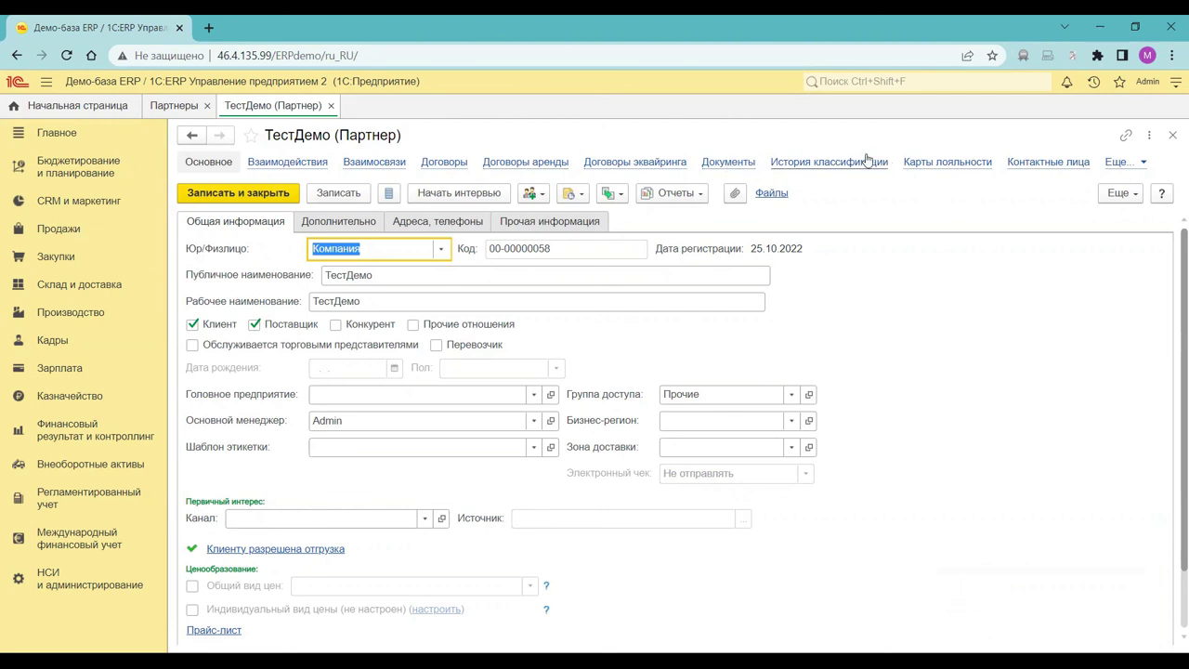
Step: View ТестДемо's contact persons and the blank contact person form, closing the form without saving
left_click(1036, 164)
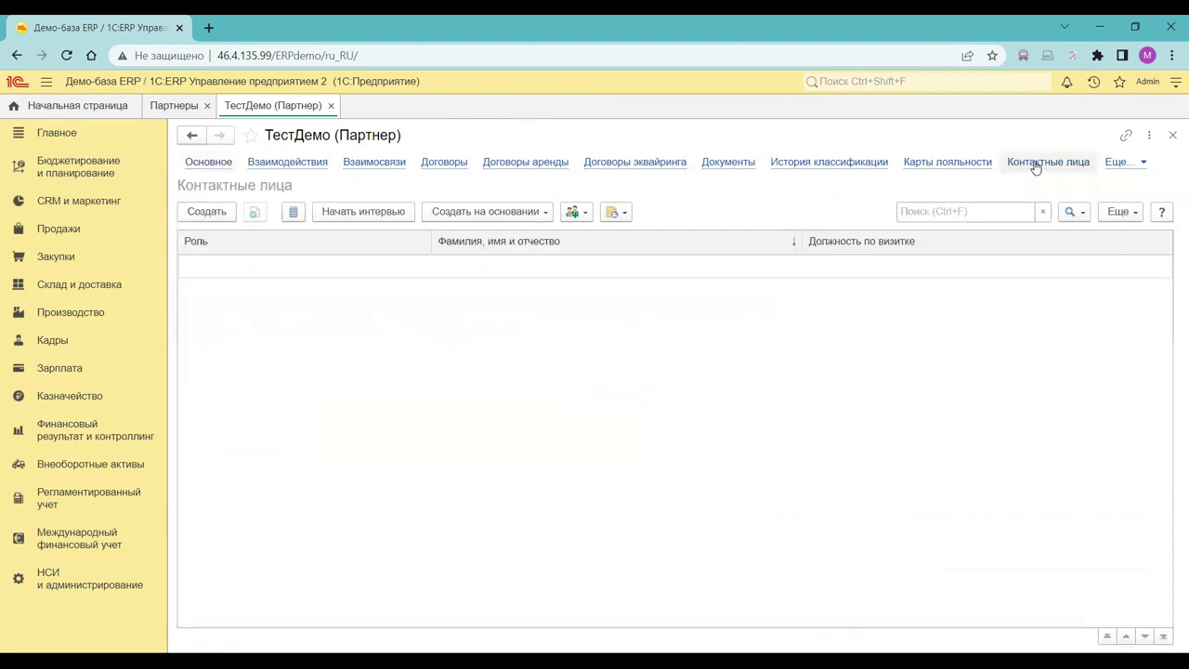
left_click(199, 214)
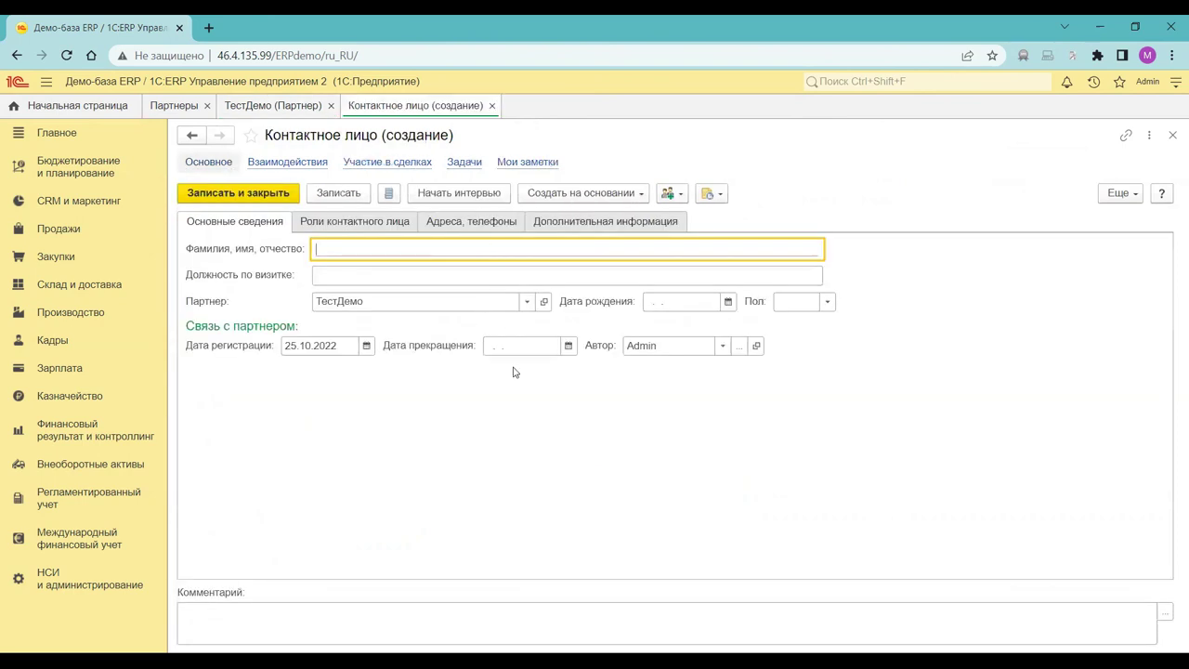
left_click(1173, 136)
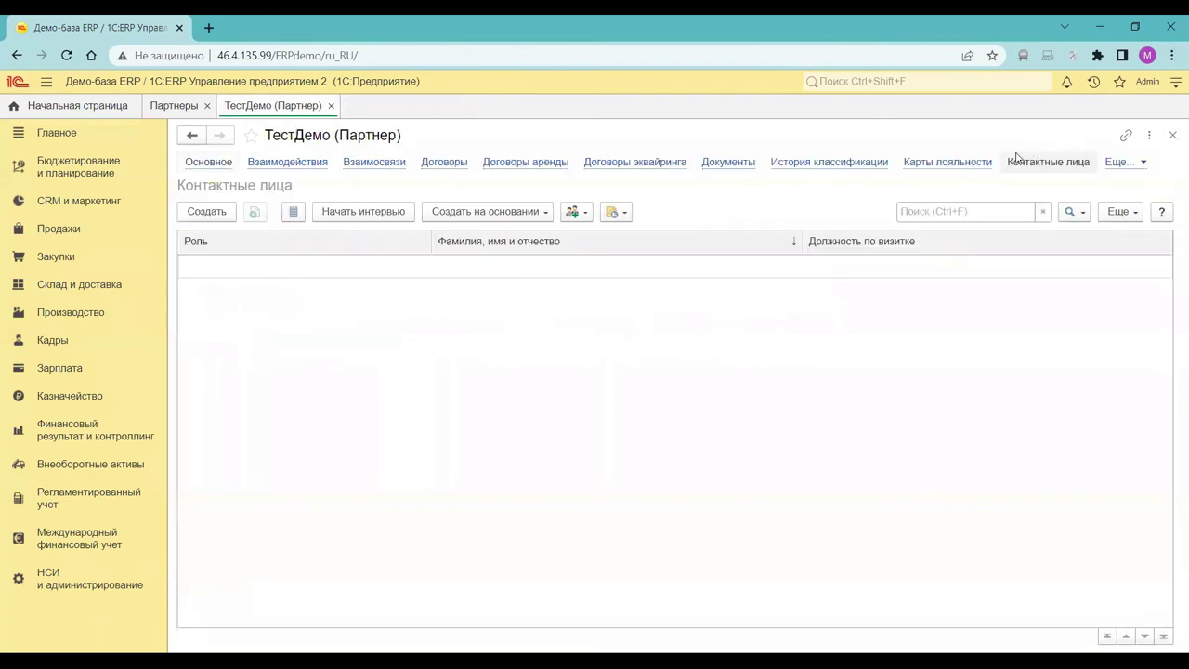
Step: Start creating a new counterparty of type Юридическое лицо from ТестДемо's counterparty list
left_click(1126, 165)
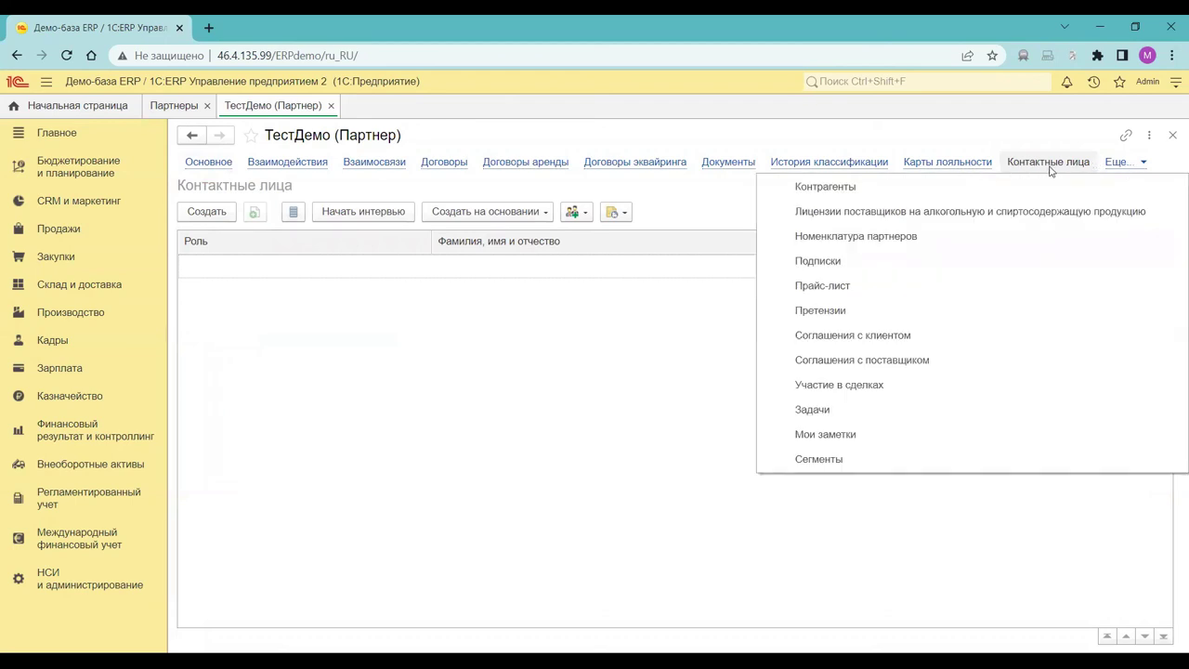
left_click(859, 190)
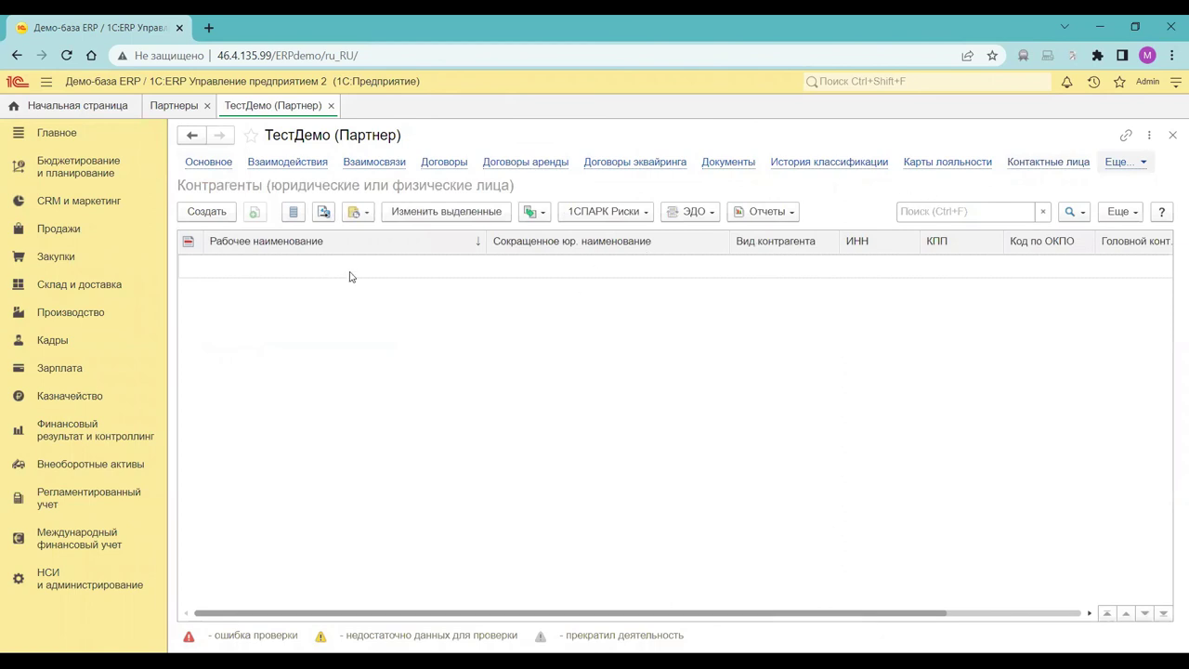
left_click(206, 213)
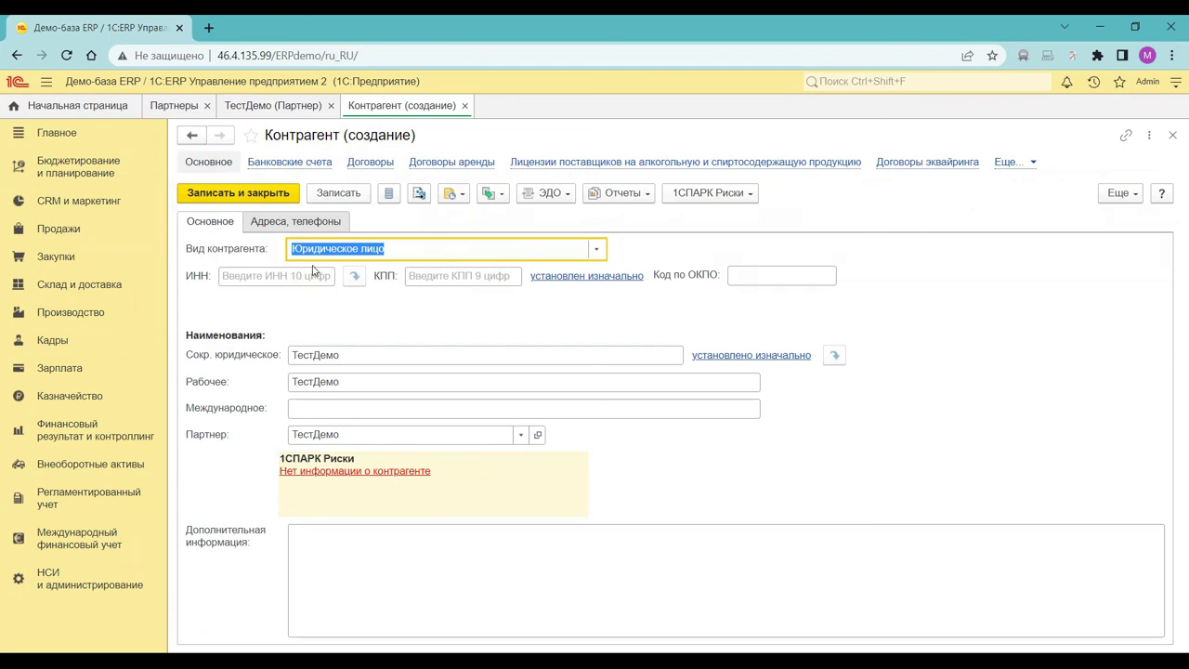
left_click(251, 276)
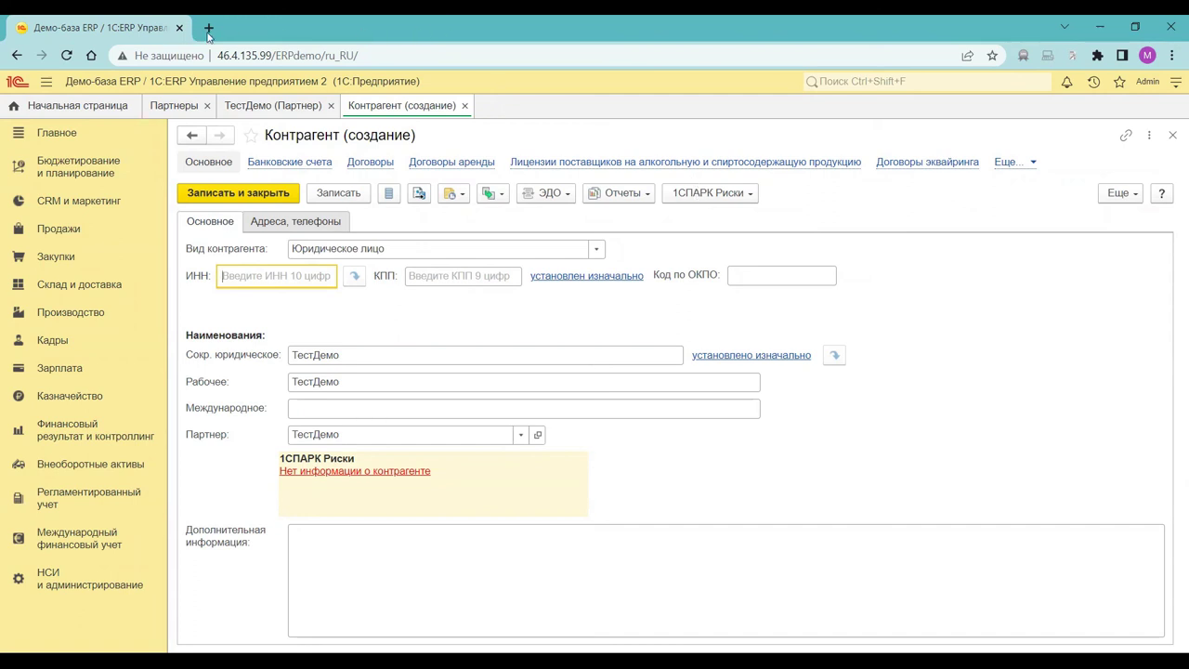
Step: Search the web for "цветок инн" in a new browser tab and open the List-Org page of АО "ЦВЕТЫ"
key("ctrl+t")
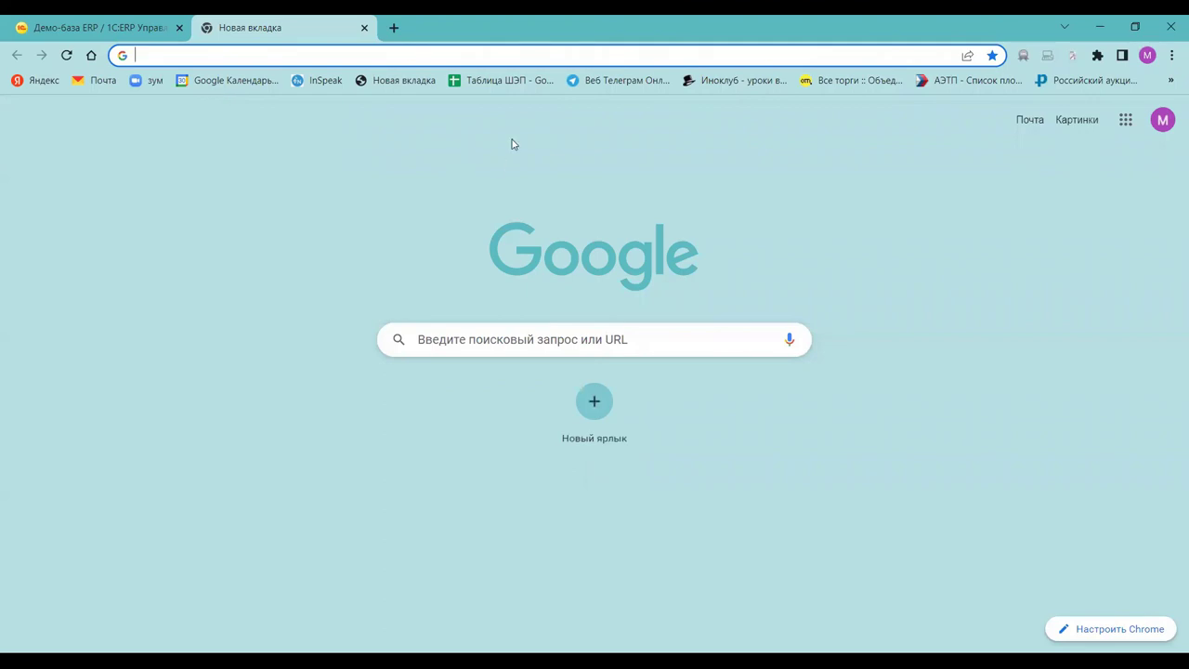
left_click(215, 56)
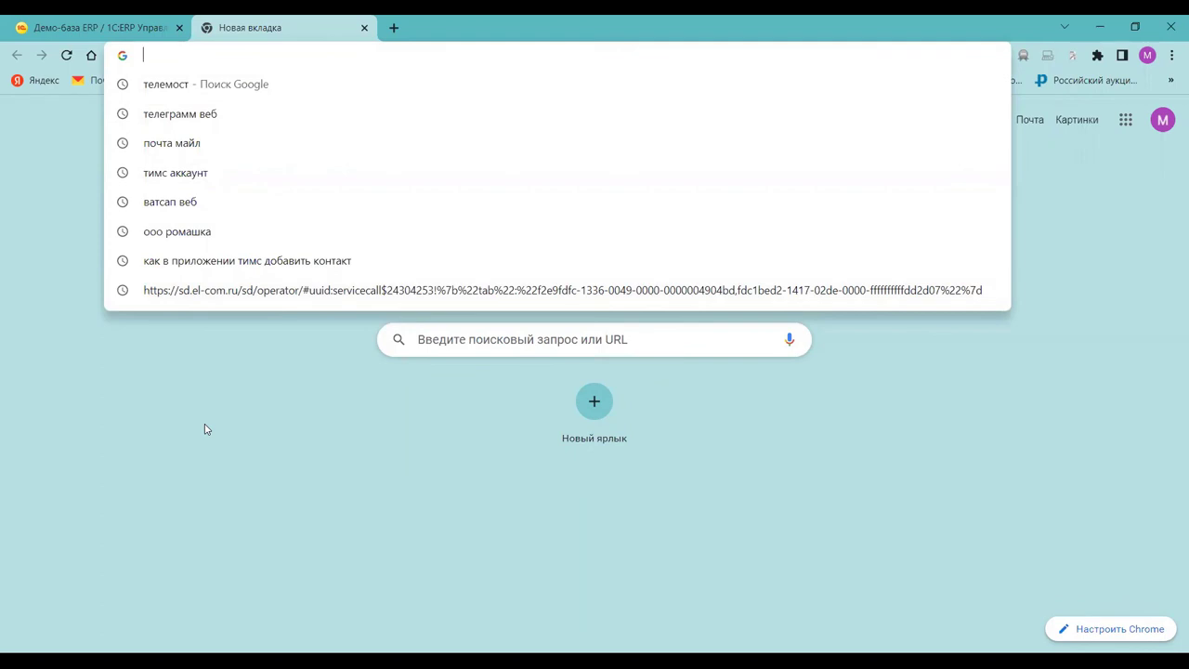
type("цве")
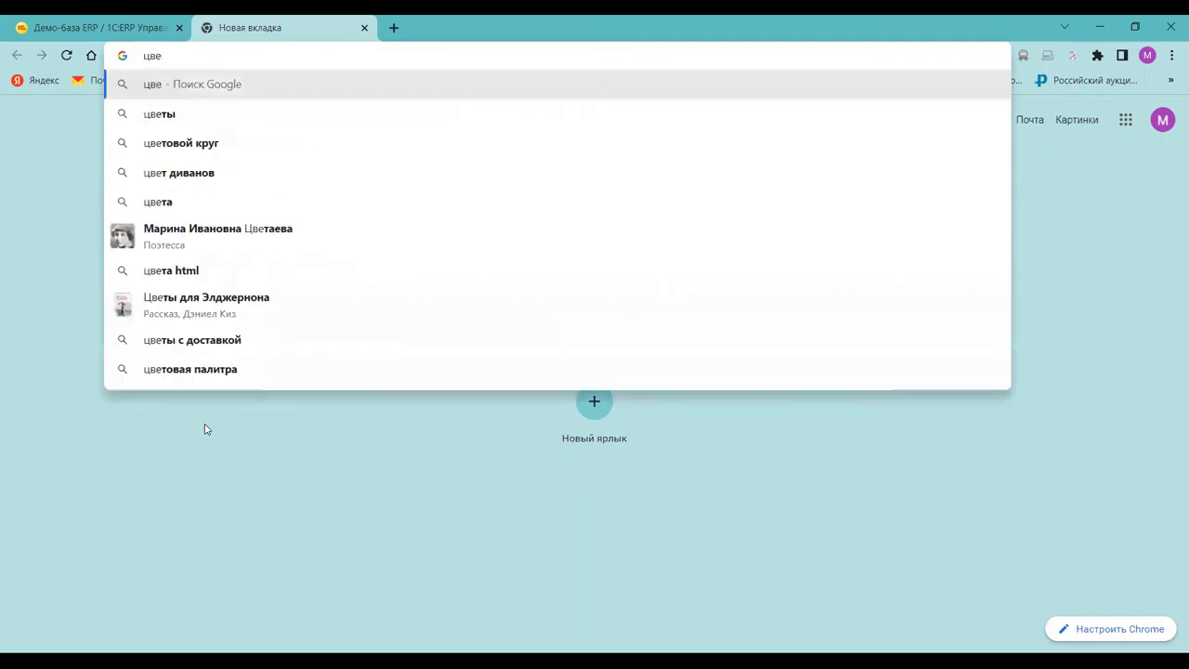
type("ток")
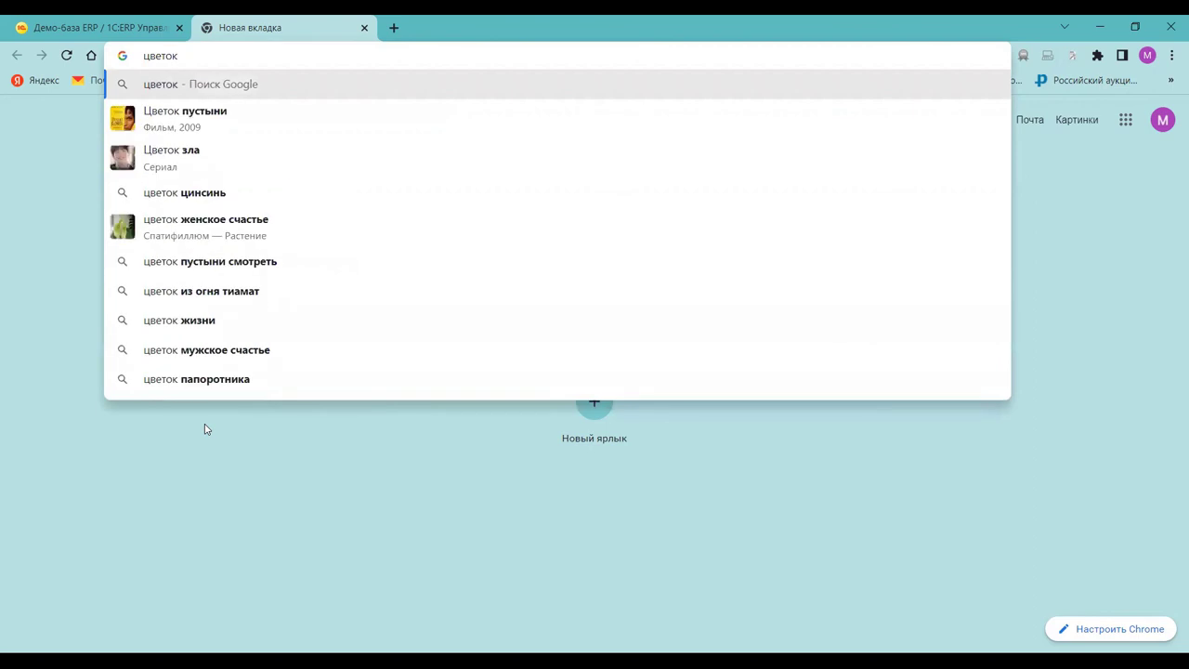
type(" инн")
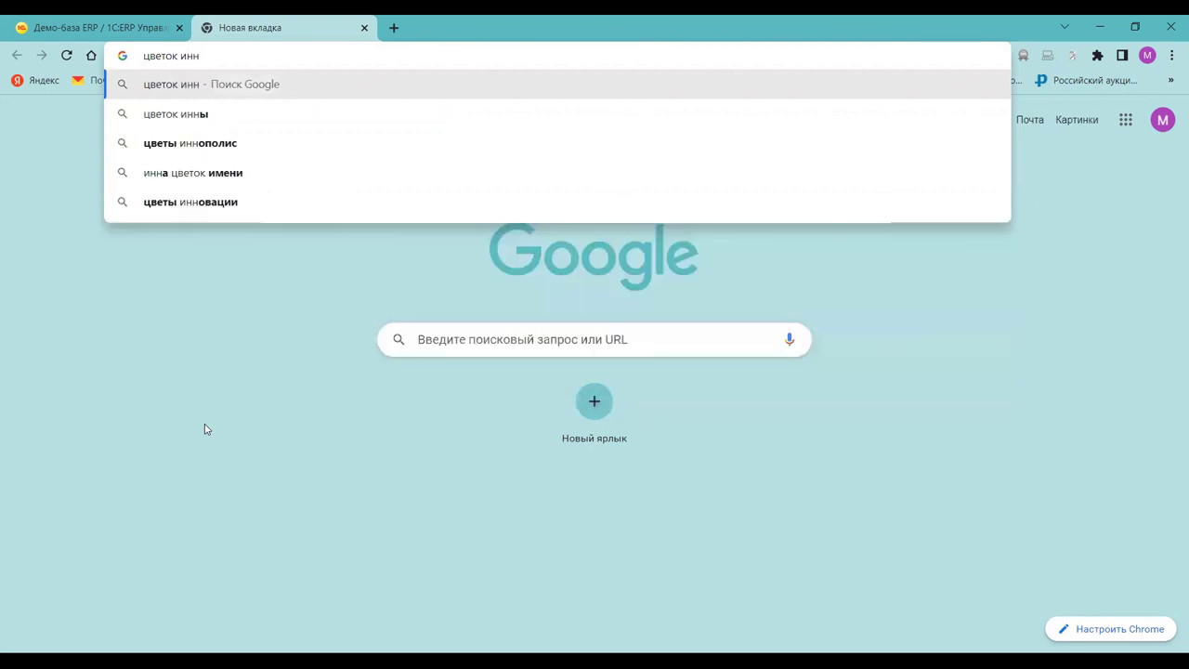
key("Return")
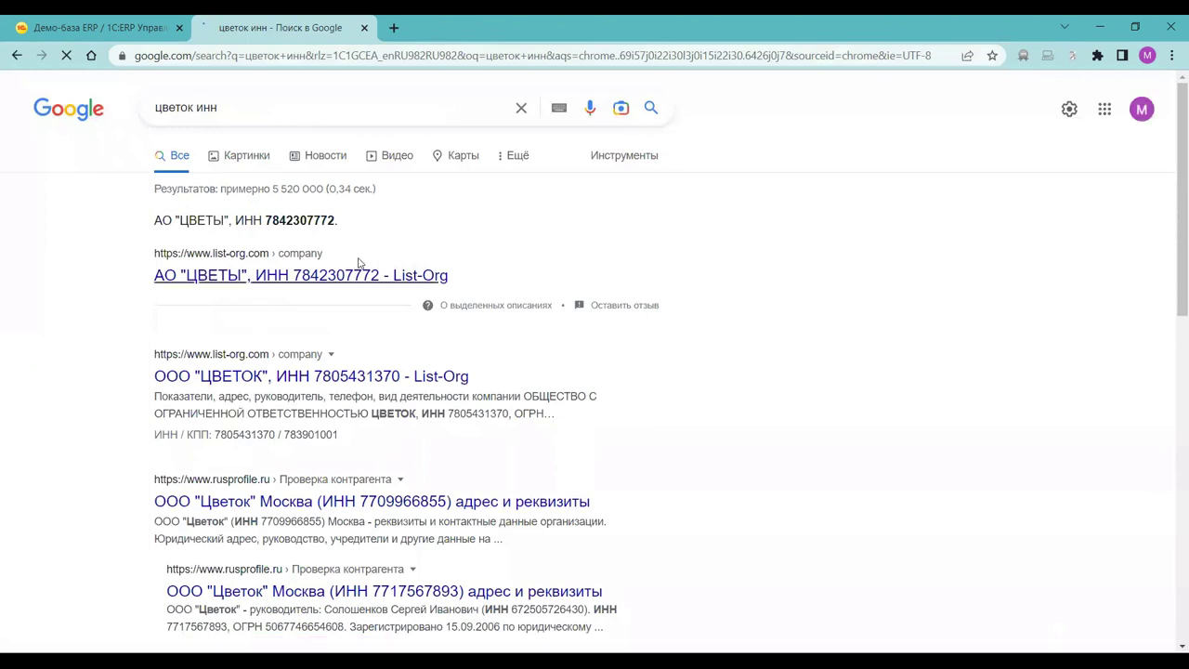
left_click(326, 276)
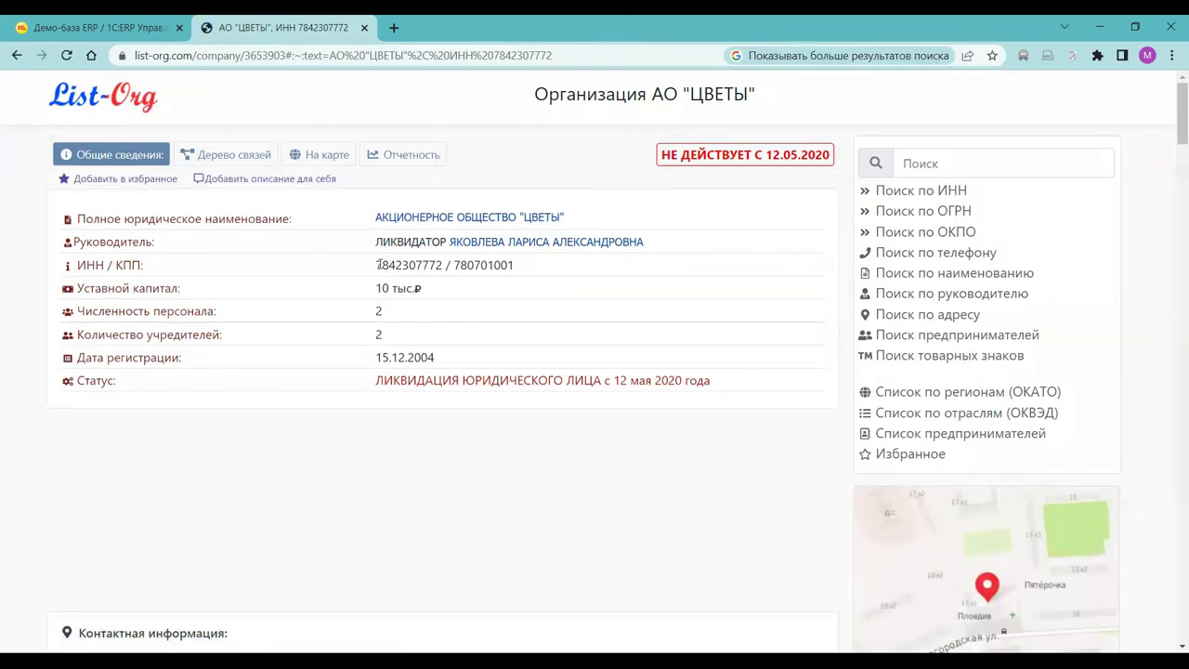
Step: Copy the ИНН of АО "ЦВЕТЫ" from the List-Org page into the new counterparty's ИНН field in 1C:ERP
left_click_drag(377, 265, 440, 265)
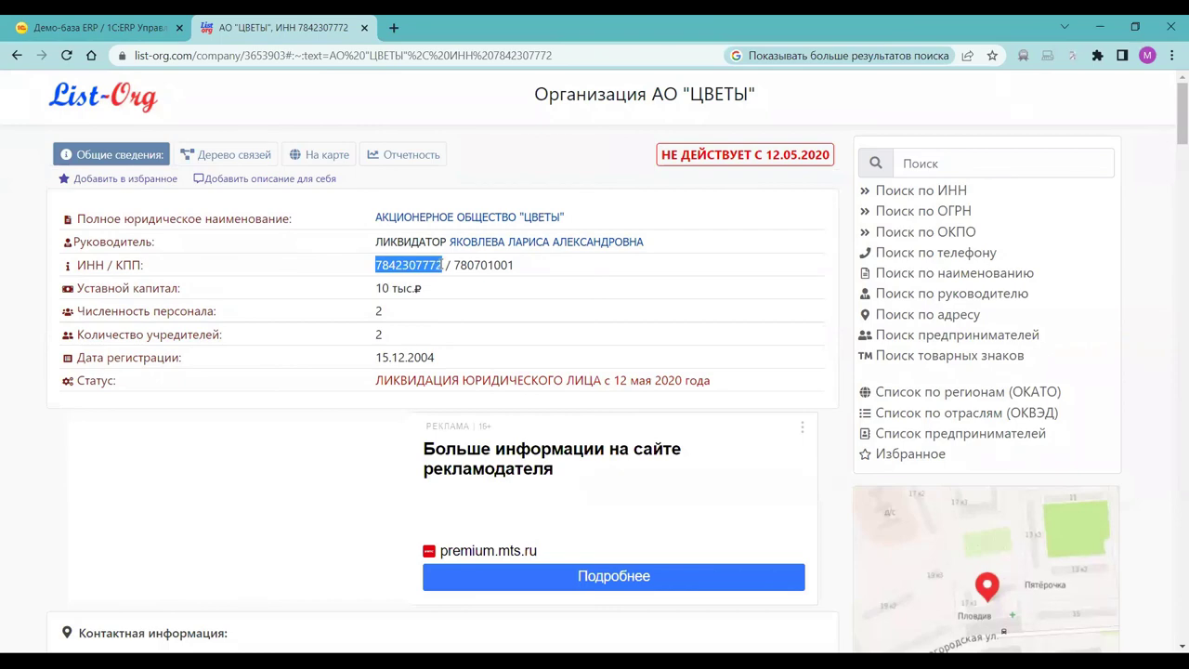
right_click(442, 266)
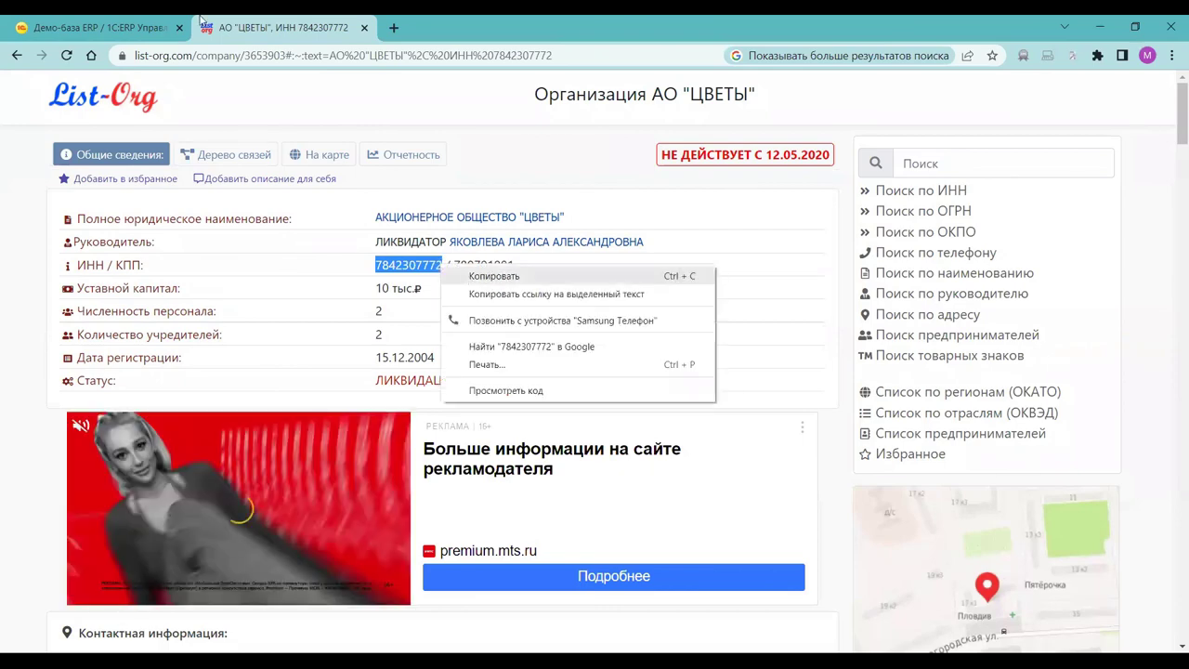
left_click(467, 277)
key("ctrl+Tab")
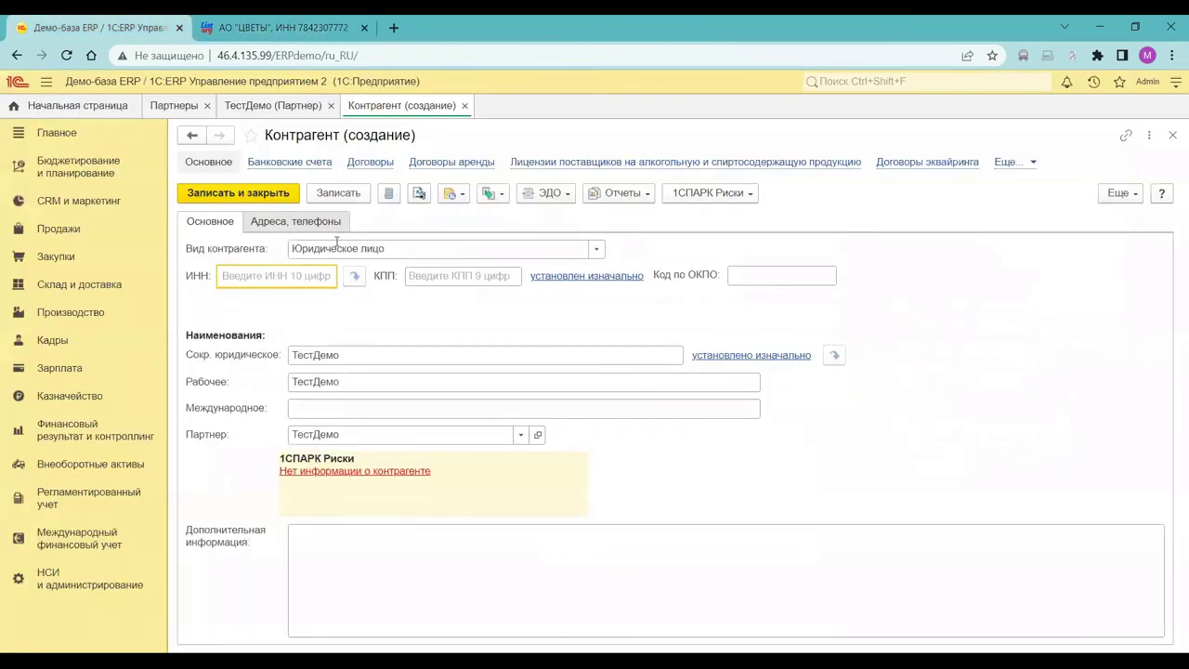
right_click(265, 281)
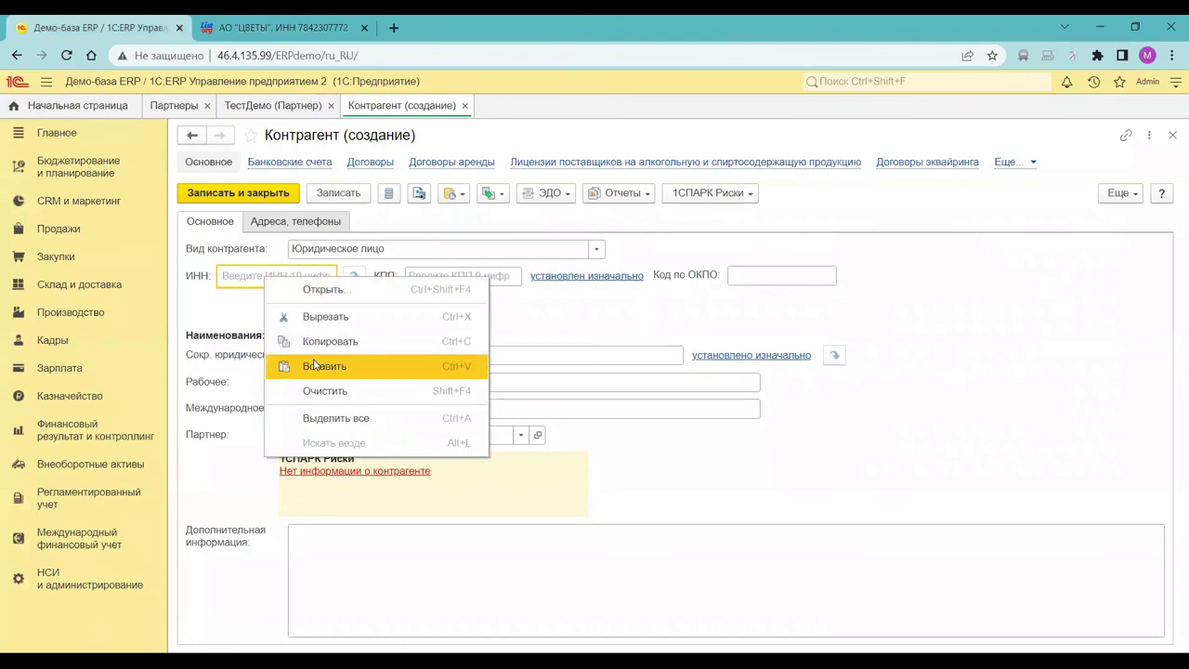
left_click(316, 364)
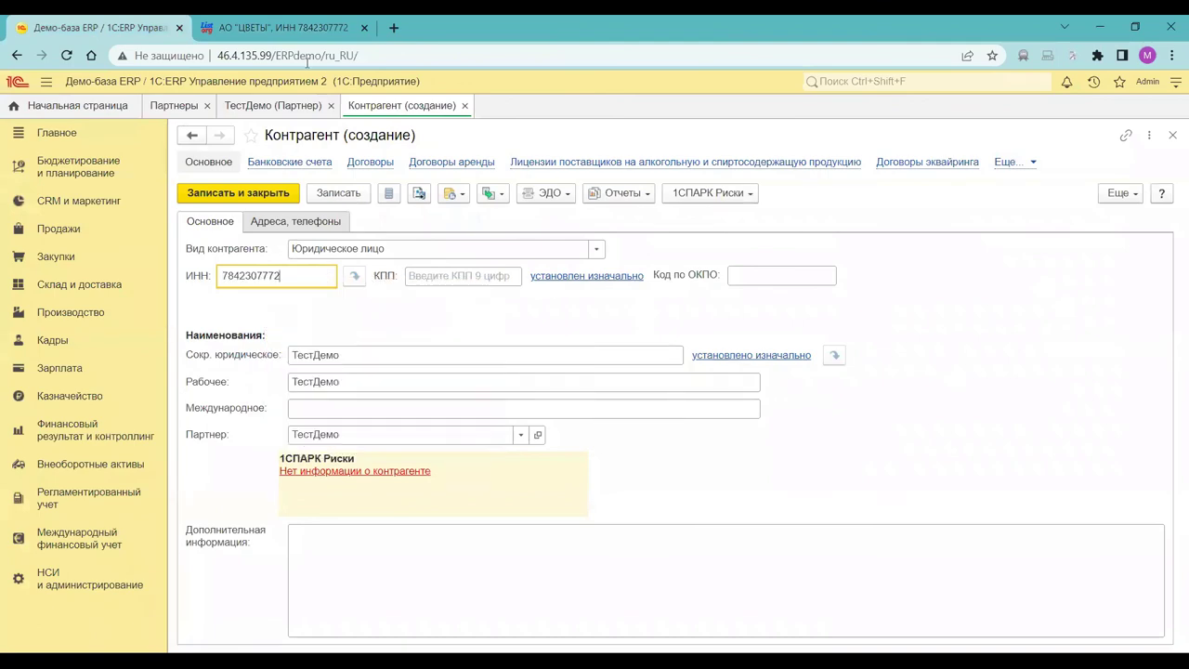
Step: Copy the КПП of АО "ЦВЕТЫ" from the List-Org page into the counterparty's КПП field and save the counterparty
left_click(242, 23)
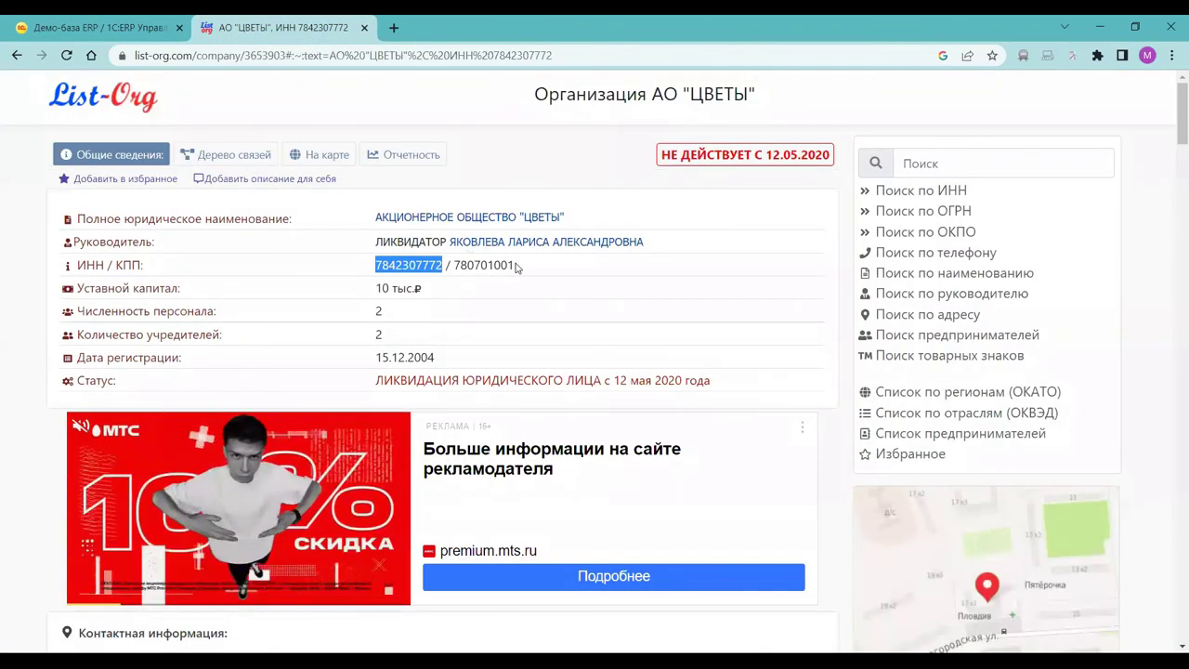
left_click_drag(516, 265, 457, 266)
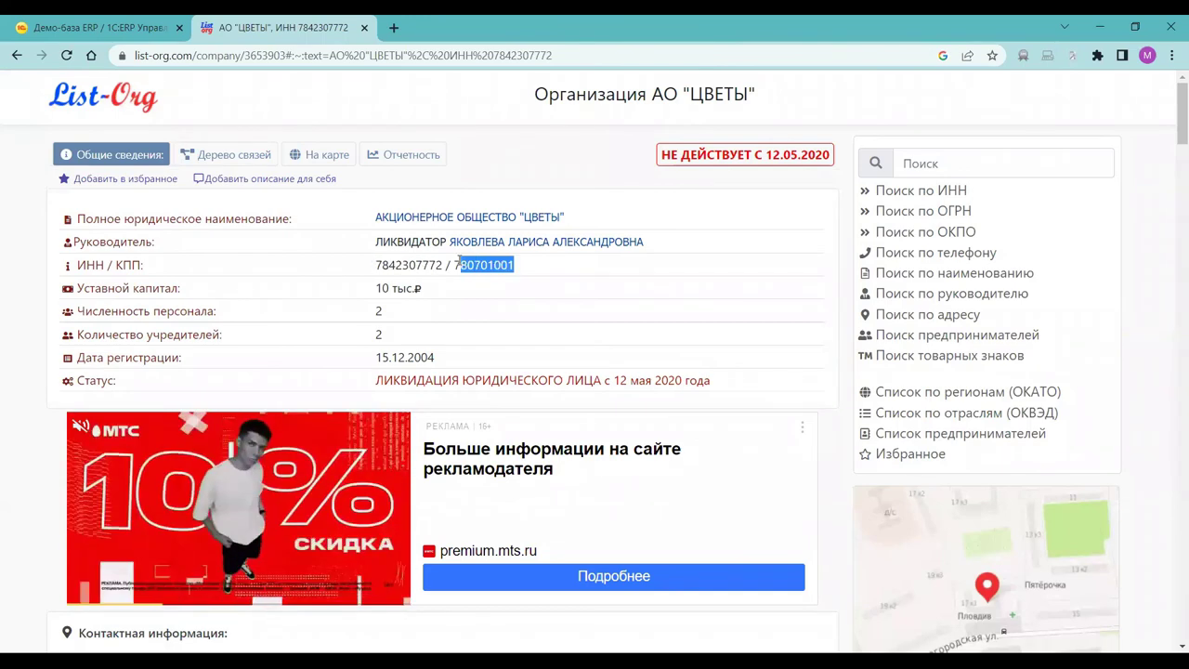
right_click(457, 266)
left_click(502, 277)
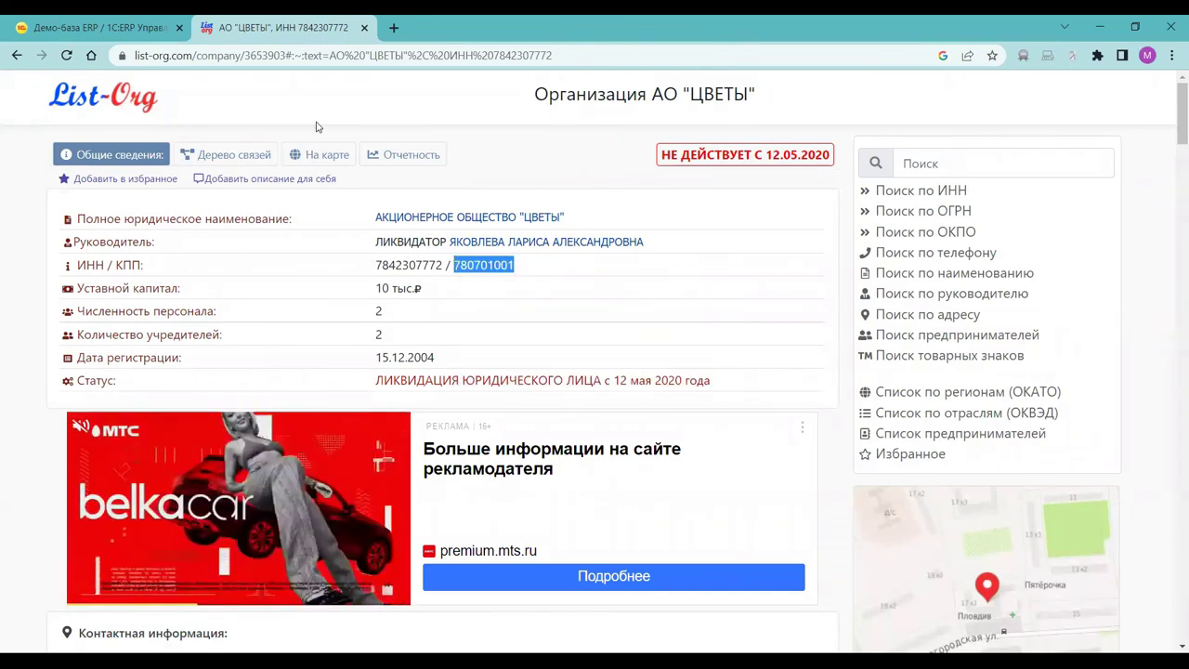
key("ctrl+Tab")
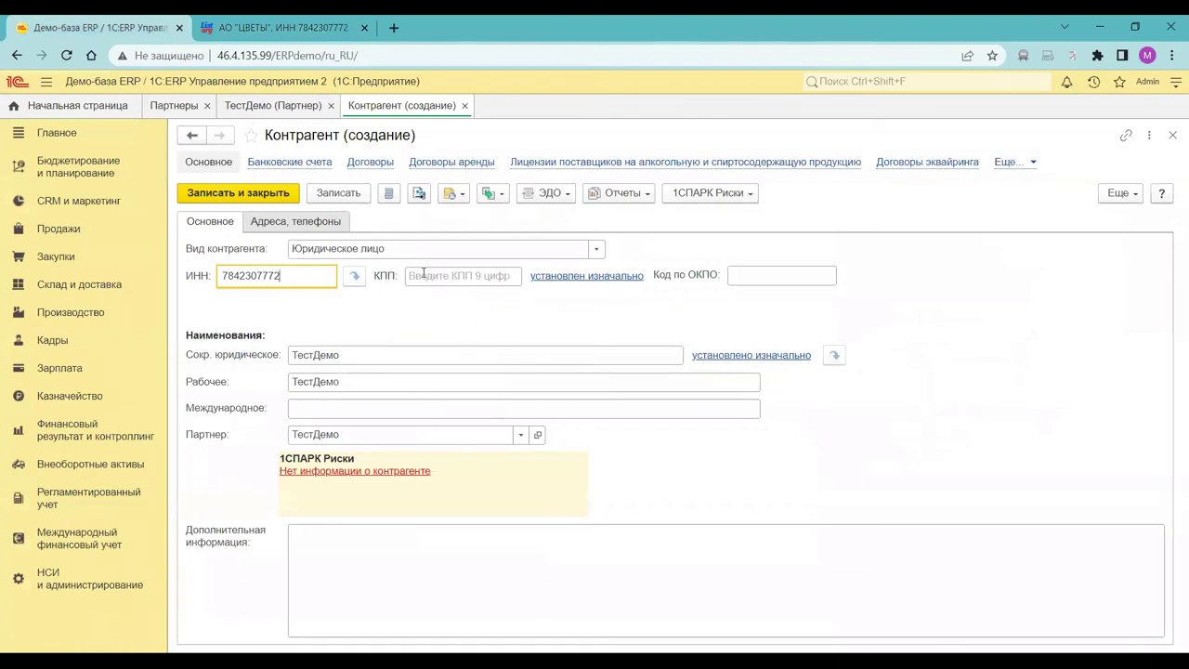
right_click(423, 275)
left_click(461, 368)
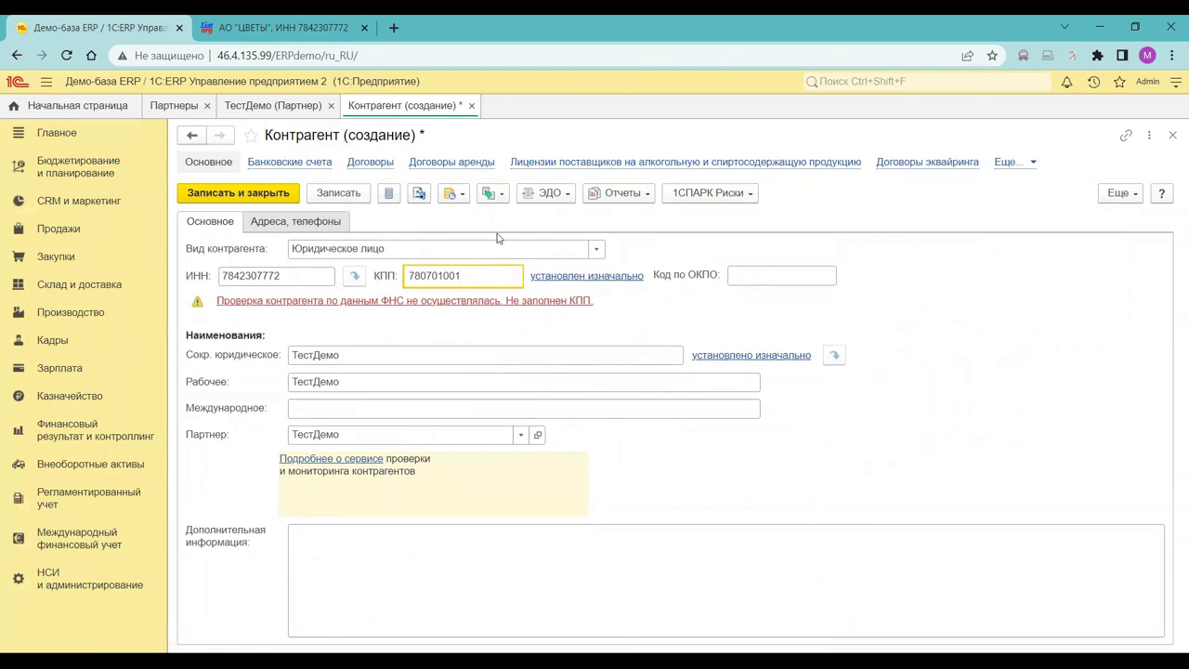
left_click(344, 196)
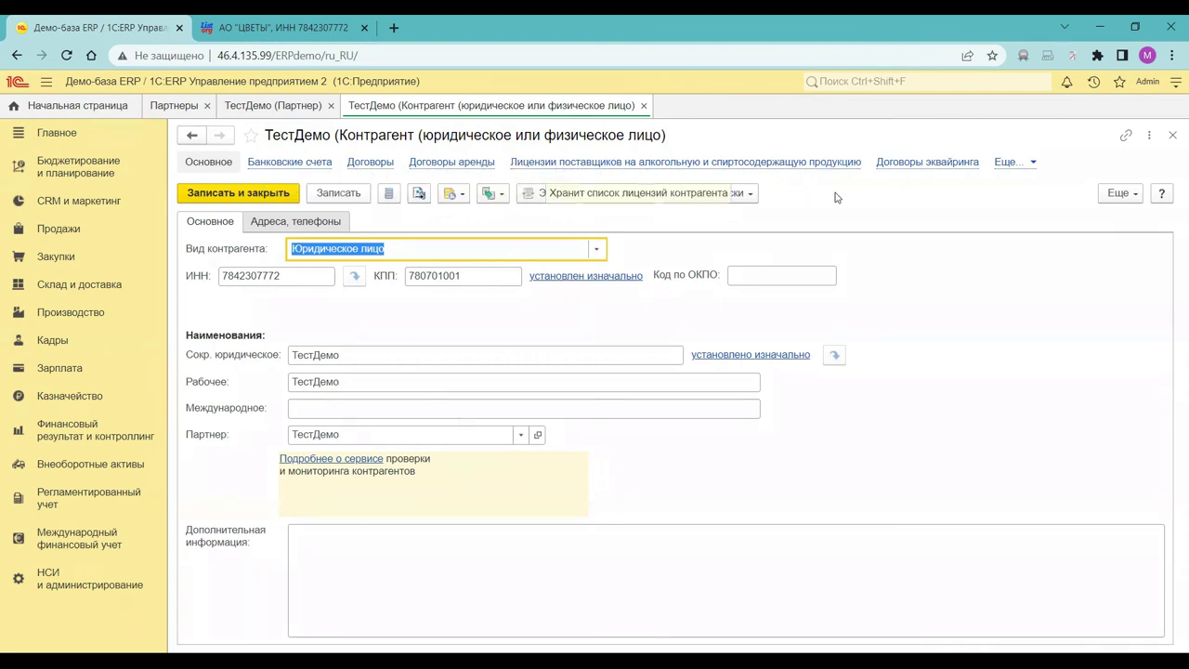
Step: Review the saved ТестДемо counterparty card and its additional linked sections
left_click(1005, 162)
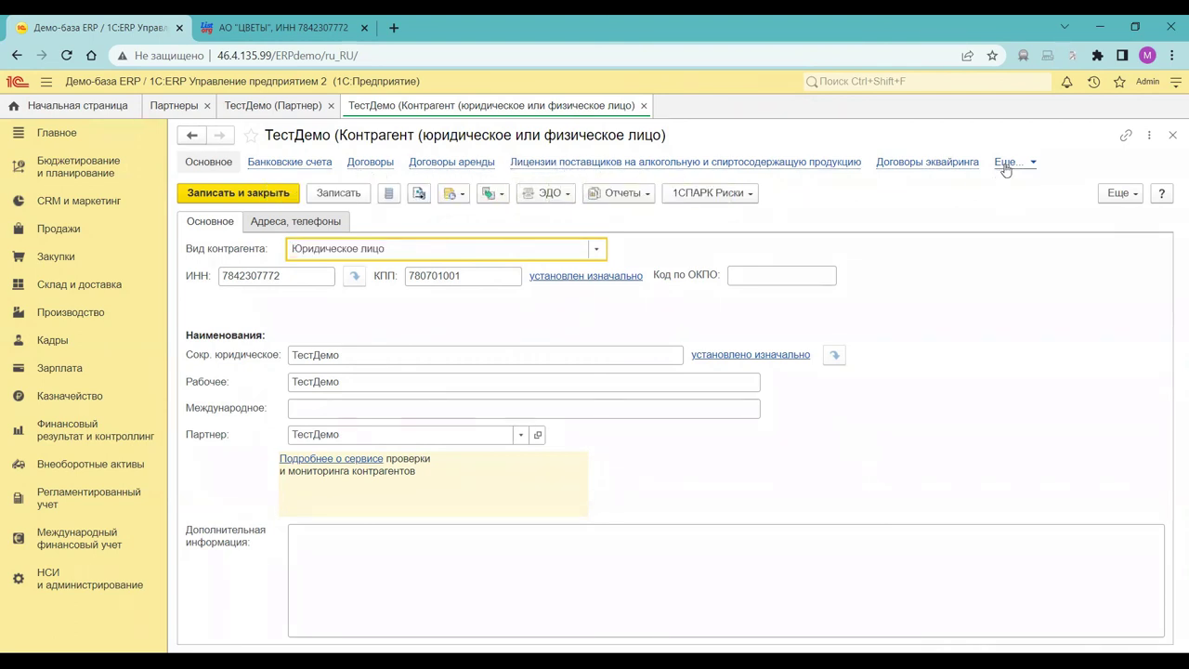
left_click(906, 206)
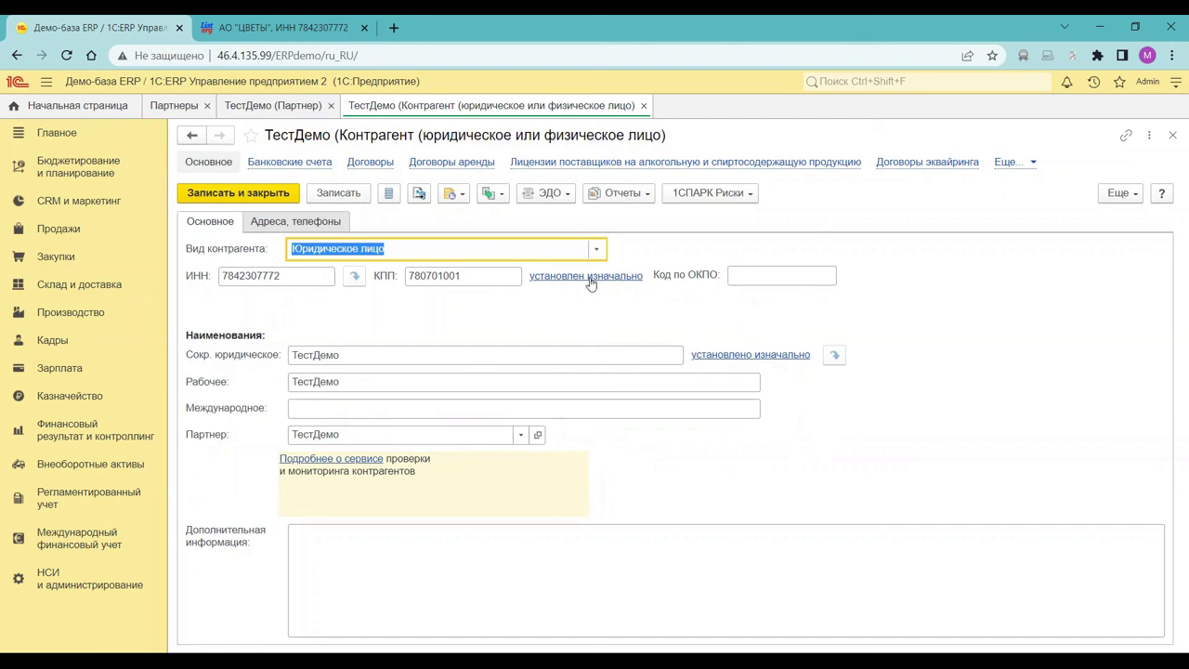
left_click(597, 333)
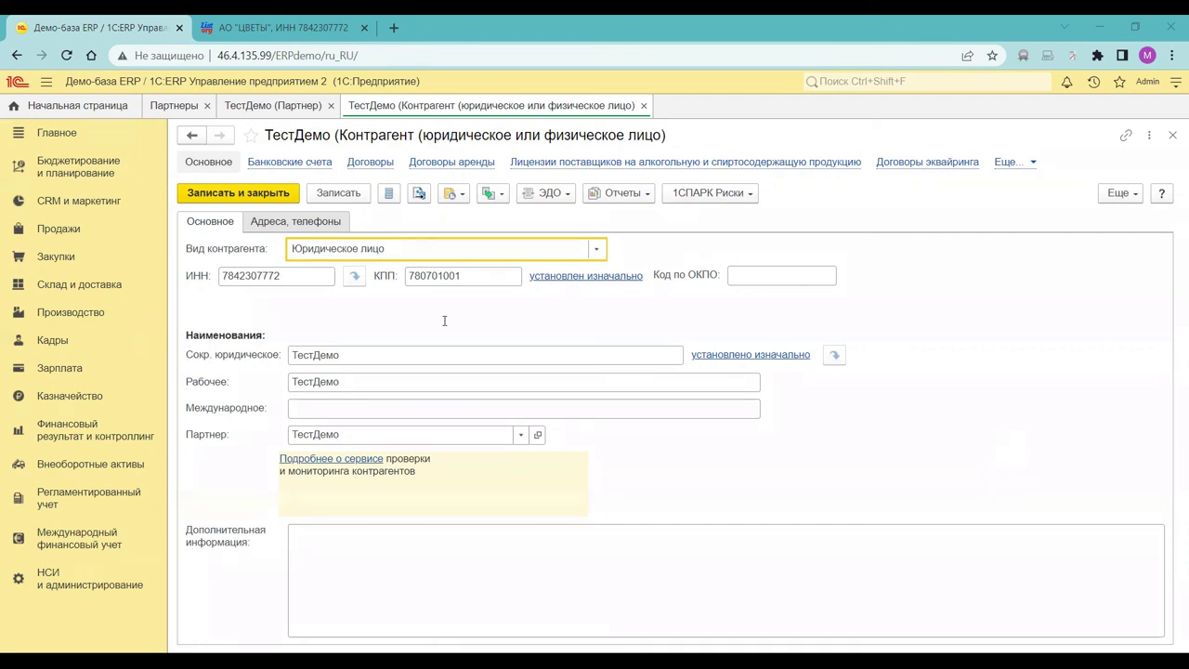
Step: Switch to the PowerPoint presentation and show its closing slide, "Спасибо за внимание!"
key("alt+Tab")
left_click(56, 549)
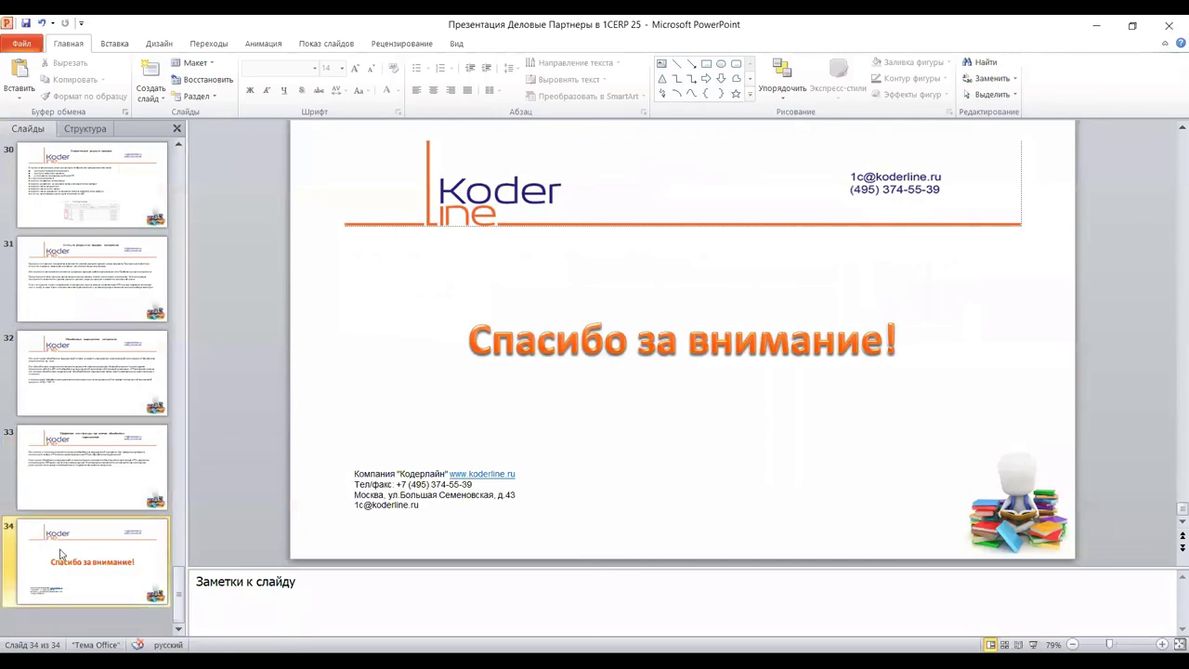